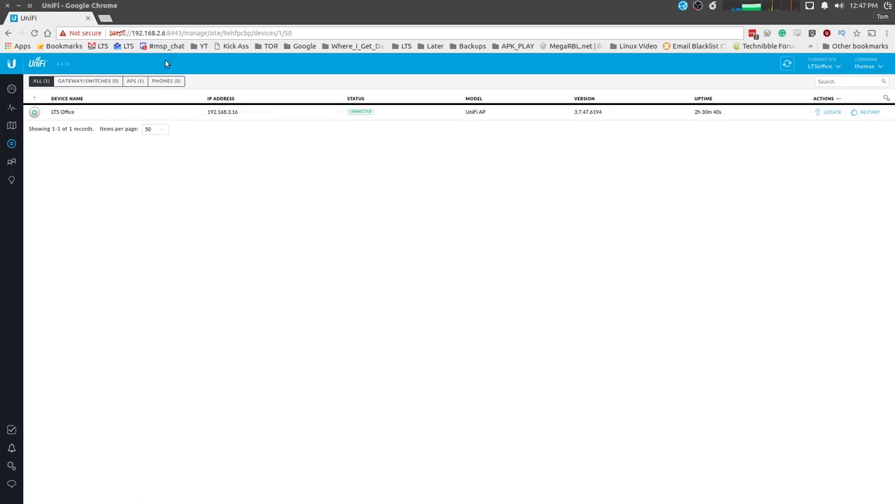
Open the LTS Office access point's properties, then switch to the gedit port notes and place them over the device list
click(274, 120)
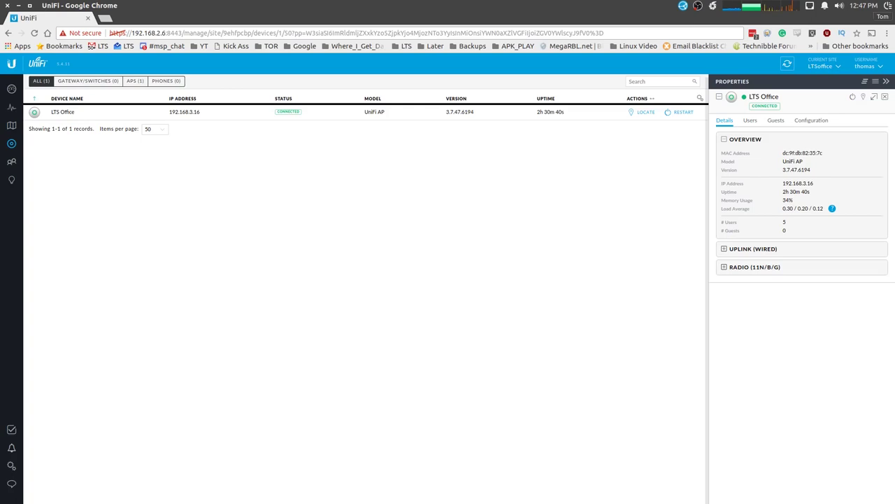
key(alt+Tab)
drag(882, 204, 510, 120)
click(290, 148)
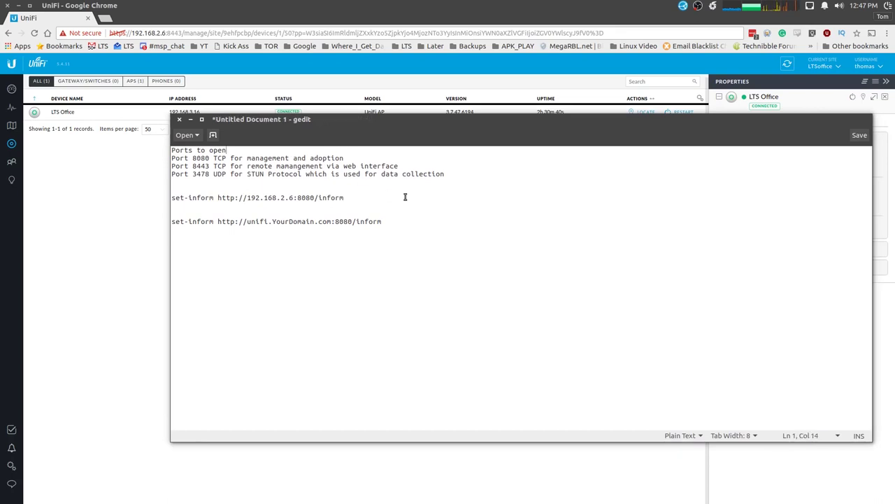
Examine the notes on the ports to open for management and adoption, remote web access and STUN data collection
key(Right)
key(End)
key(Down)
key(Up)
key(Home)
key(Right)
key(Right)
key(Right)
key(Right)
key(Right)
key(Down)
key(End)
key(Up)
key(Down)
key(Right)
Replace the unifi hostname in the YourDomain.com set-inform line with mywifistuff
key(Down)
key(Down)
key(Down)
key(Down)
key(Down)
key(Down)
key(ctrl+Right)
key(ctrl+Right)
key(Right)
key(ctrl+Right)
key(ctrl+Right)
key(Left)
key(ctrl+shift+Left)
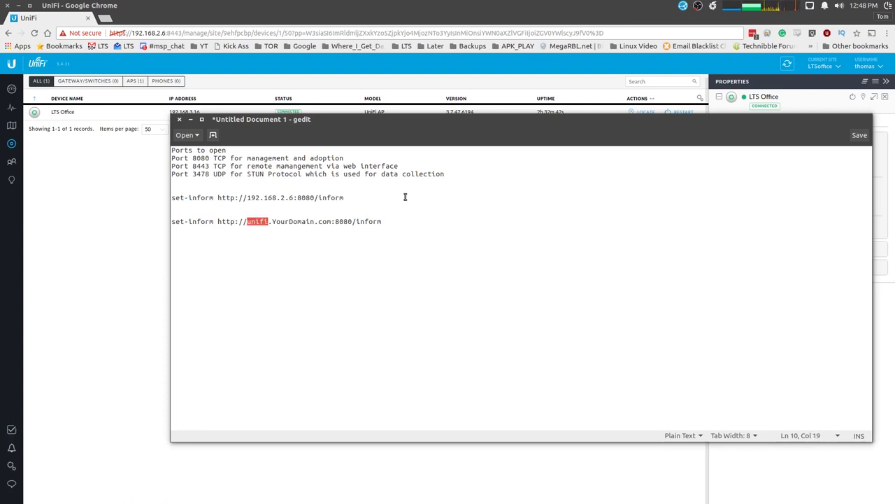
text(mywifi)
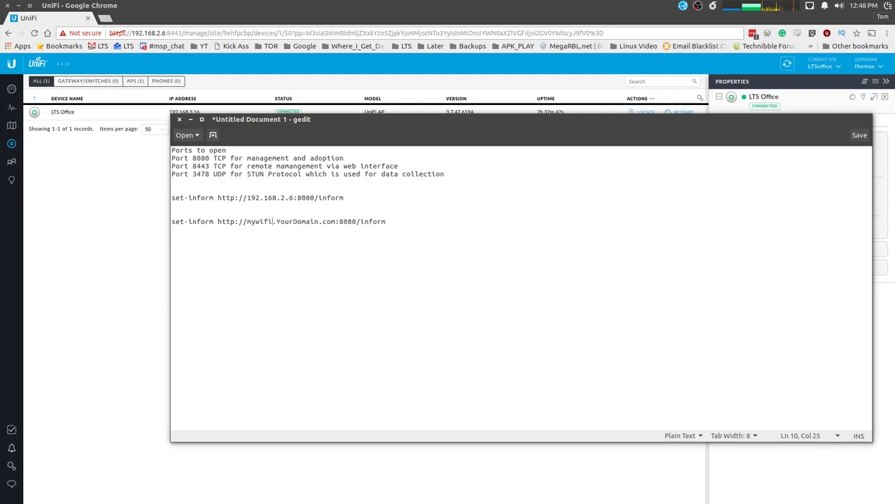
text(stuu)
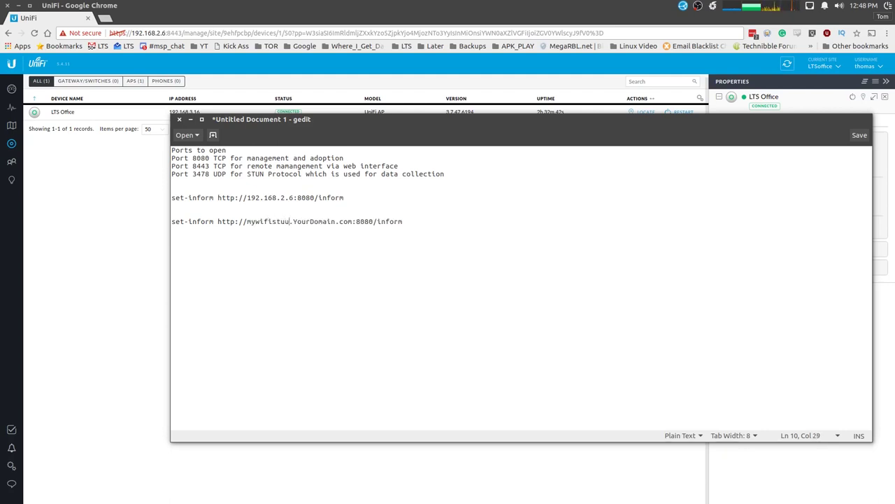
key(BackSpace)
text(ff)
key(End)
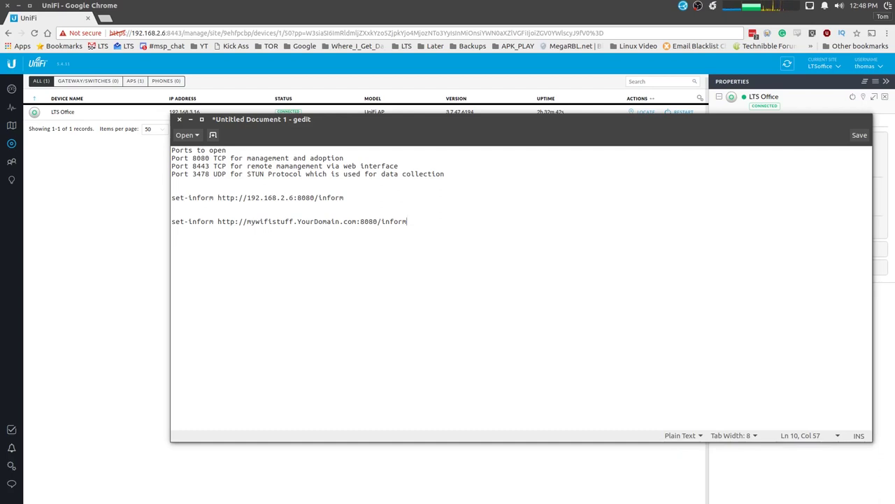
Delete the set-inform line with the YourDomain.com address from the notes
key(shift+Home)
key(BackSpace)
key(Up)
key(Up)
key(Up)
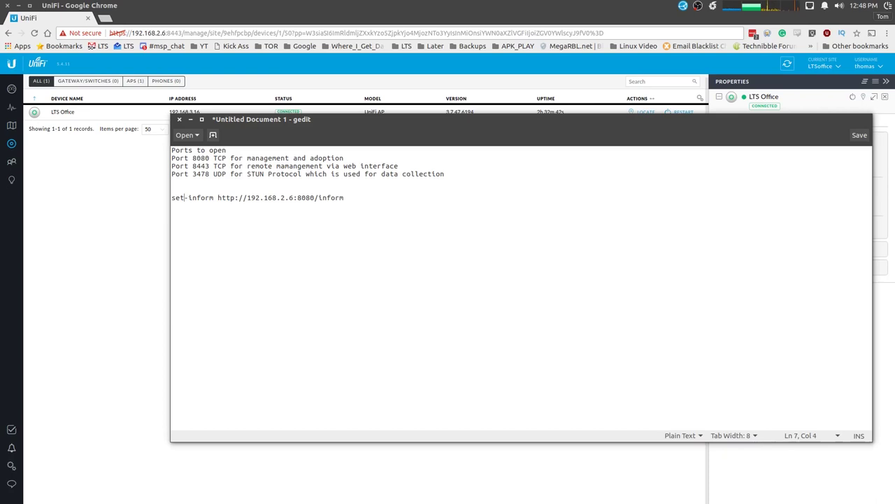
Examine the set-inform command for 192.168.2.6:8080 part by part, along with the port notes above it
key(Right)
key(Right)
key(Right)
key(Right)
key(Right)
key(Right)
key(Right)
key(Right)
key(Right)
key(Right)
key(Right)
key(Right)
key(Right)
key(Right)
key(Right)
key(Right)
key(Right)
key(Right)
key(Right)
key(Home)
key(ctrl+Right)
key(ctrl+Right)
key(ctrl+Right)
key(ctrl+Right)
key(ctrl+Right)
key(Right)
key(Right)
key(Up)
key(Up)
key(Up)
key(Up)
key(Up)
key(Up)
Move the notes window out of the way so the UniFi controller page is uncovered
drag(476, 124, 480, 140)
click(406, 214)
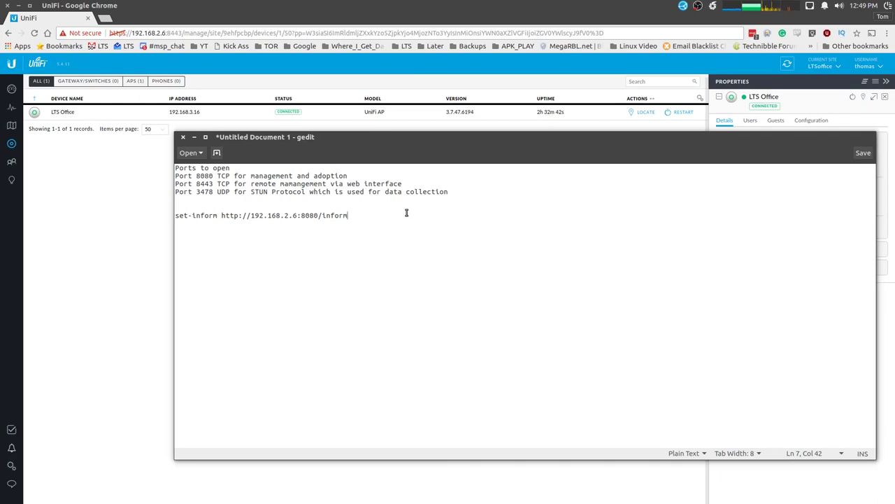
drag(425, 140, 443, 158)
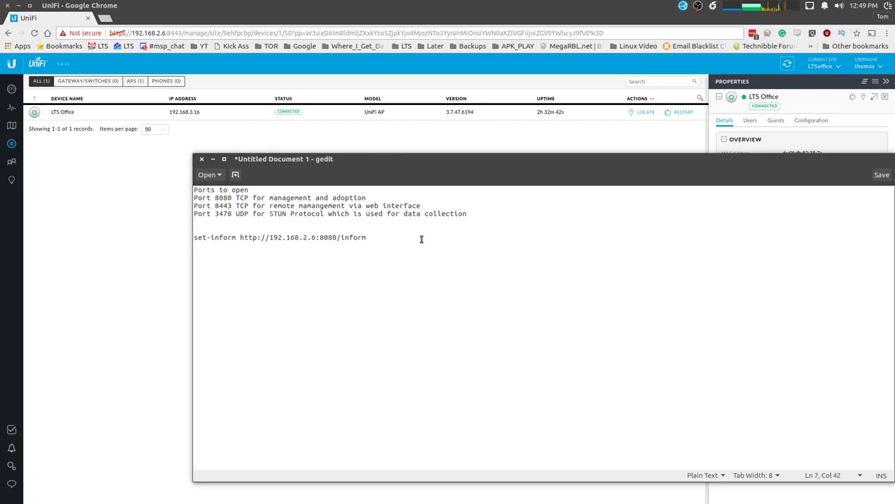
drag(462, 156, 894, 149)
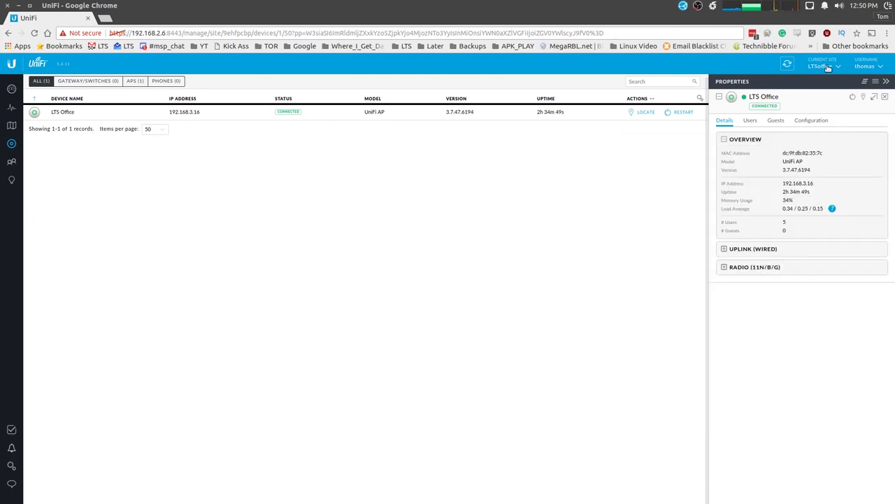
Compare the access points of the TomzHome and LTSoffice sites, including the MyHomeWifi properties, and check the controller's address
click(829, 67)
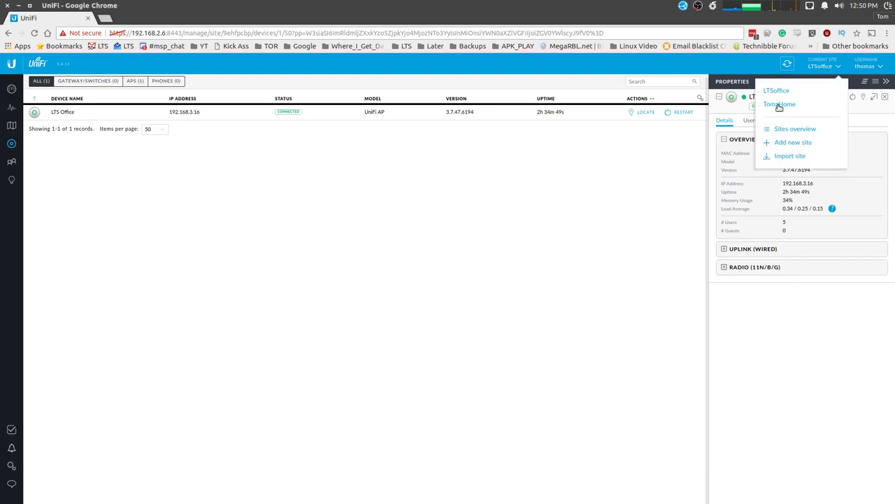
click(778, 104)
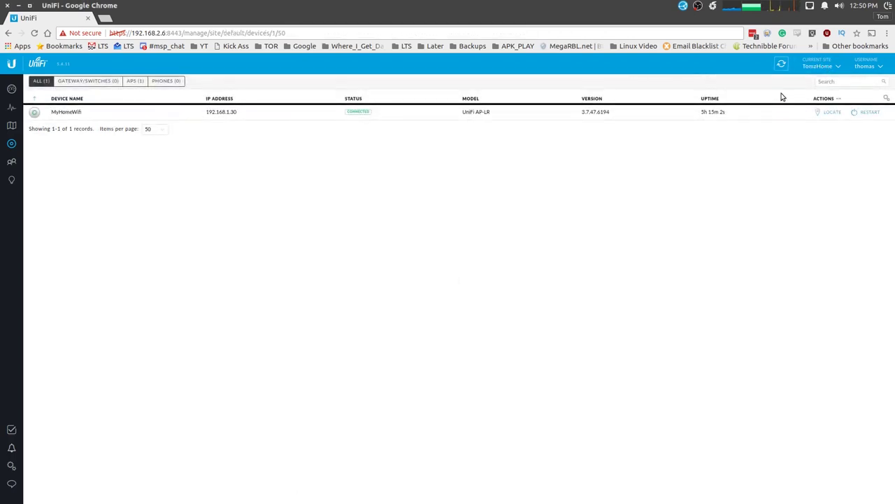
click(245, 112)
click(817, 66)
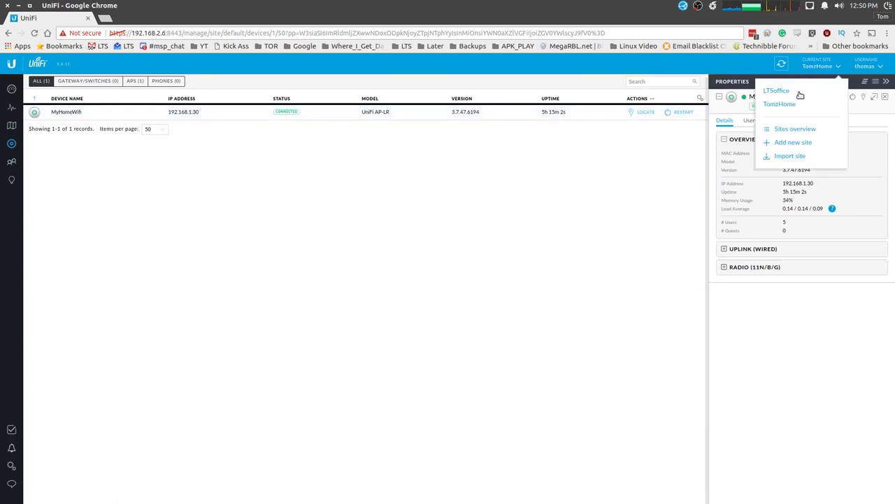
click(776, 91)
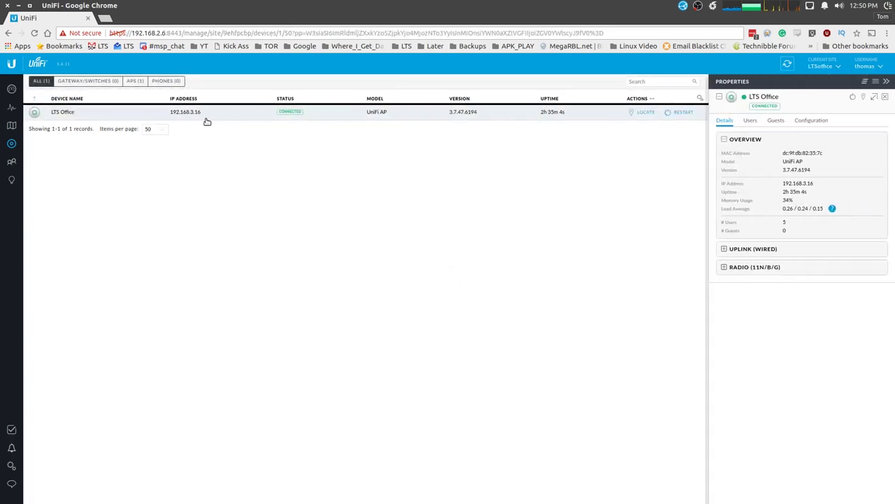
click(158, 33)
click(158, 33)
Add a new site named TestOffice to the controller
click(827, 67)
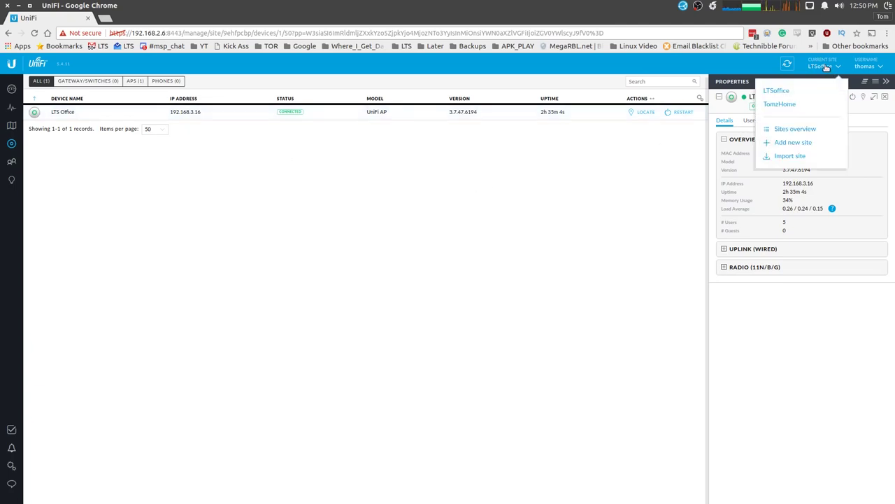
click(794, 143)
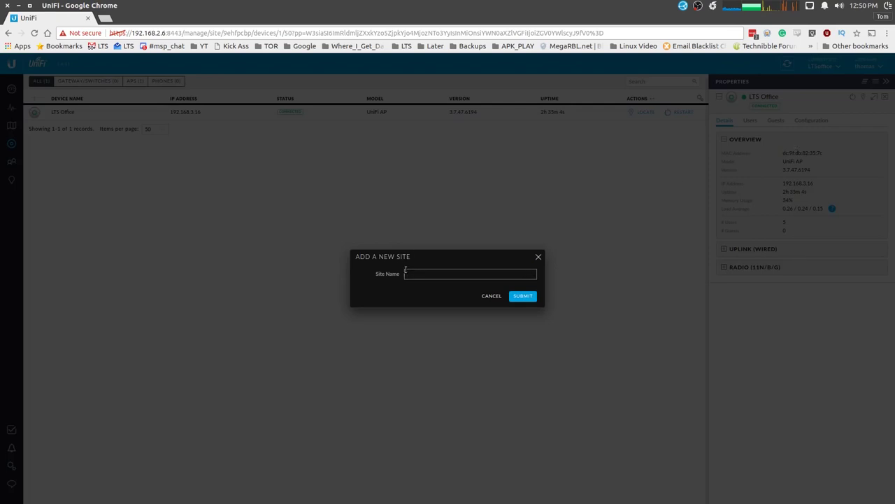
text(TestOffice)
click(513, 300)
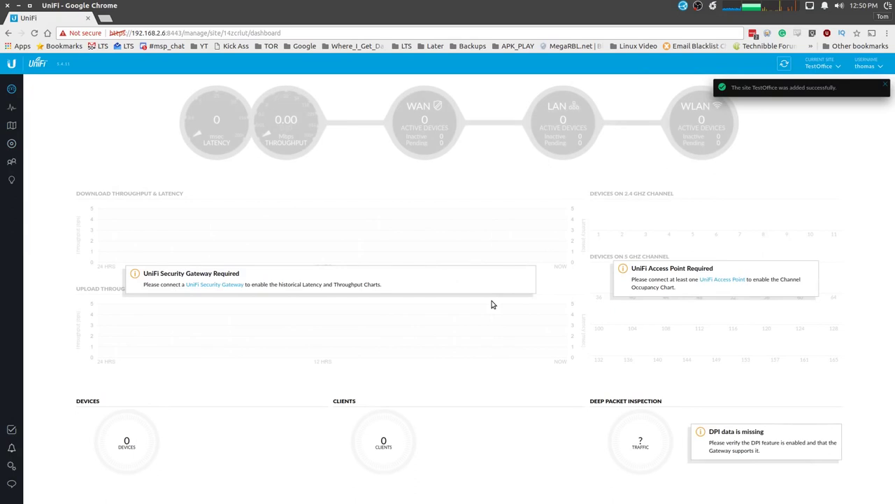
View the TestOffice site's device list and the list of available sites
click(12, 143)
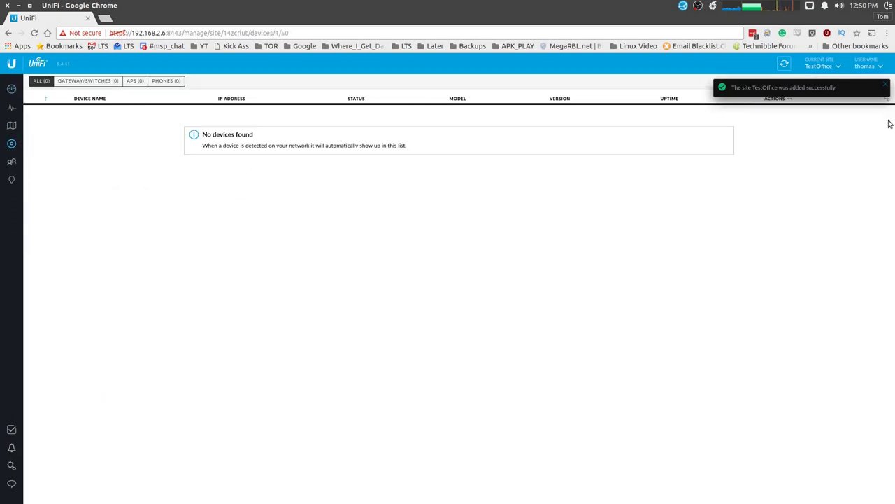
click(810, 67)
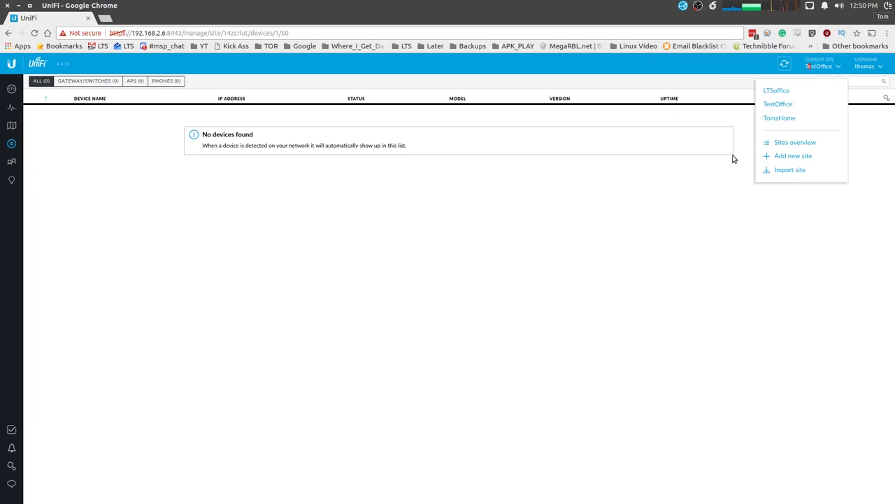
click(310, 378)
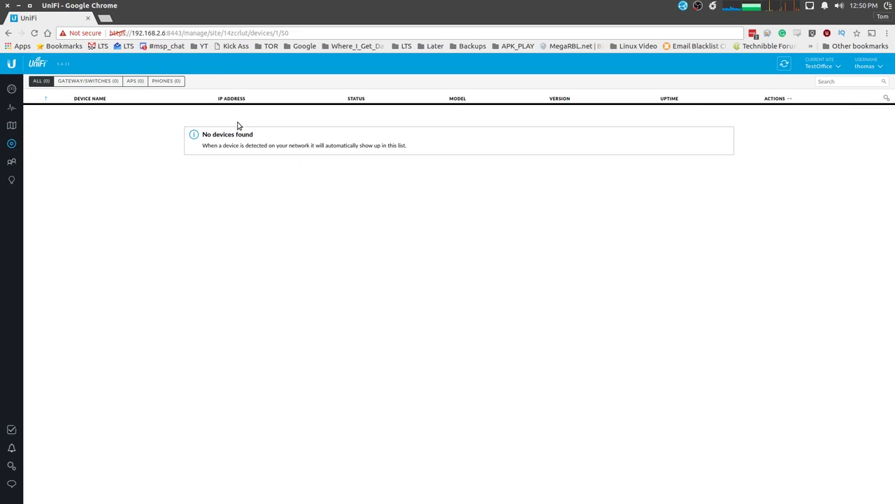
Compare the wireless network settings of the TestOffice and LTSoffice sites, then view the LTSoffice dashboard
click(11, 466)
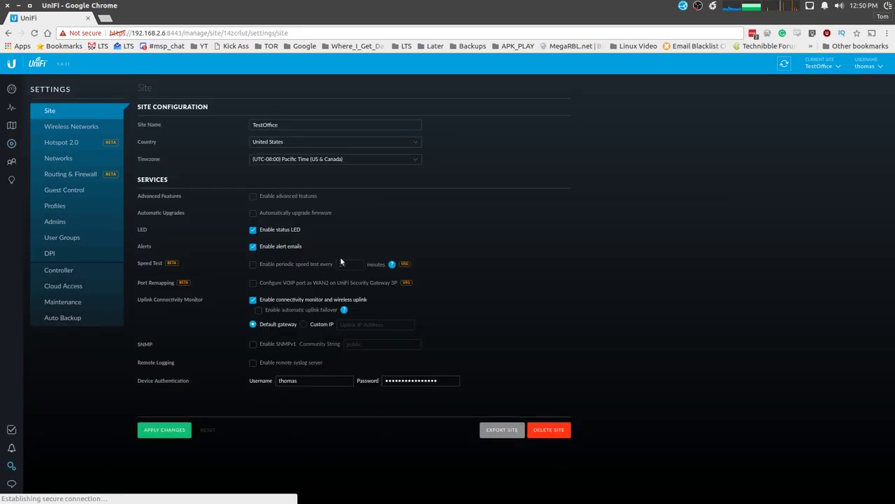
click(90, 128)
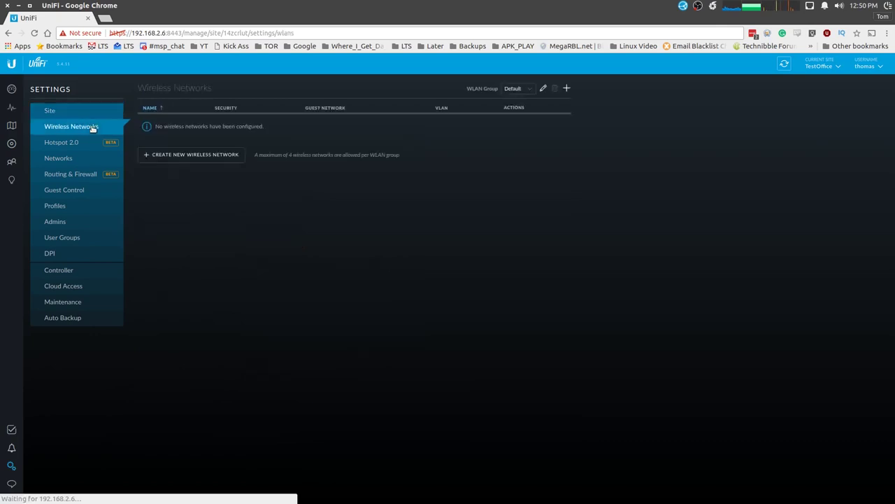
click(834, 67)
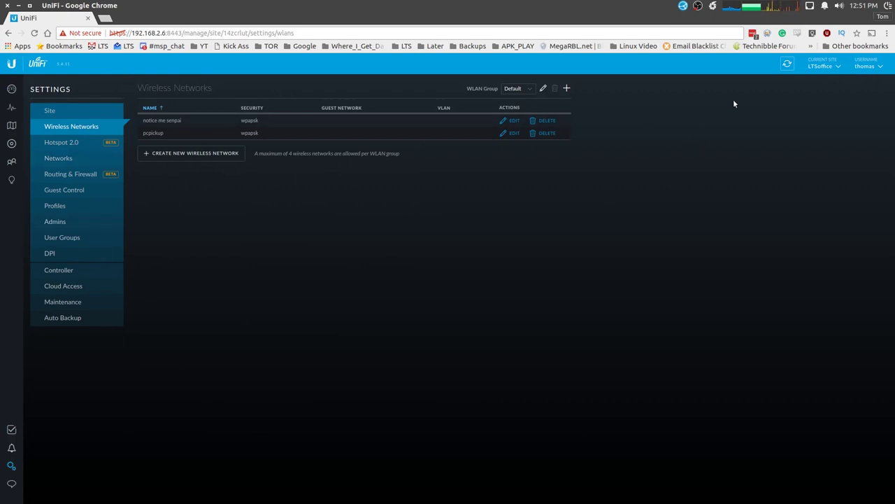
click(836, 64)
click(12, 89)
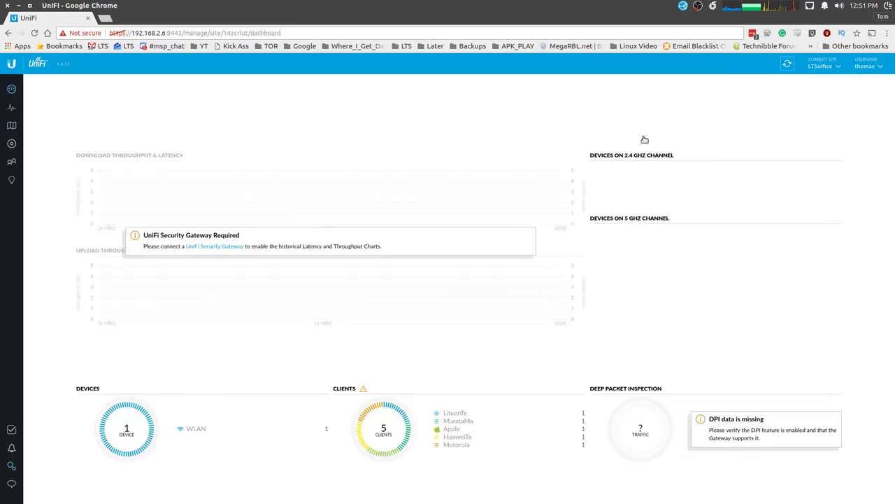
Switch back to the TestOffice site and create an open wireless network named Test WiFi
click(831, 67)
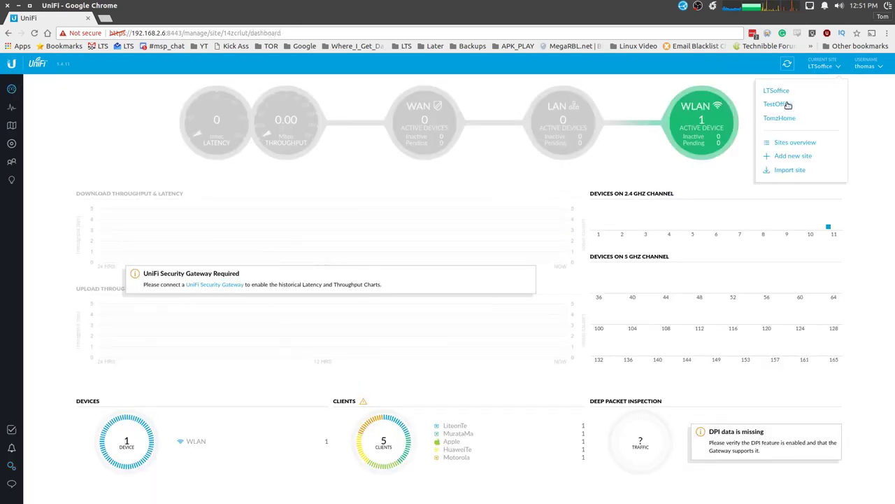
click(780, 105)
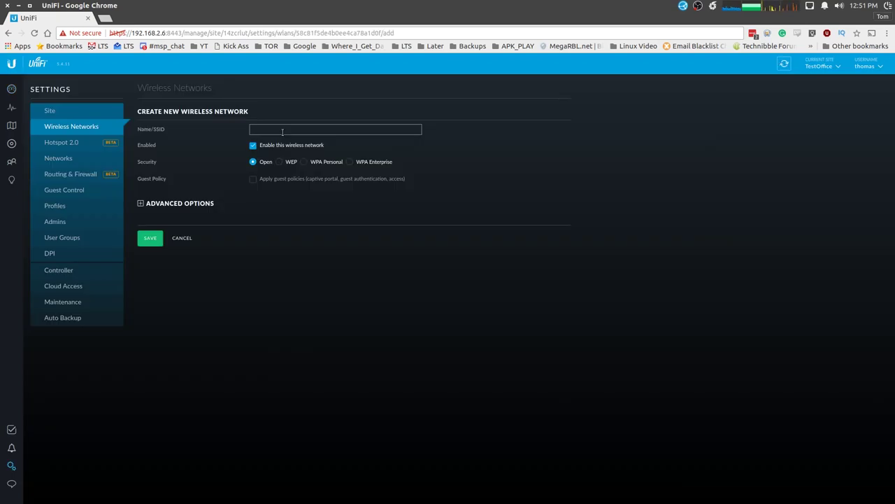
text(Test WiFi)
click(148, 239)
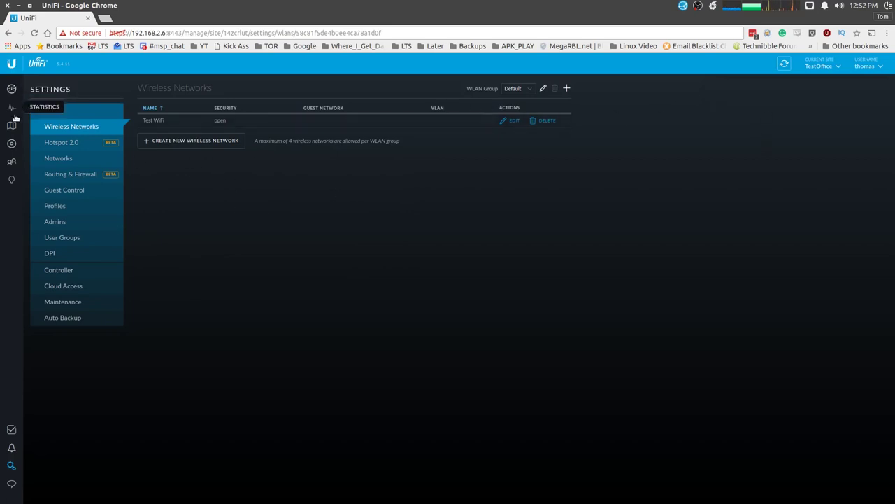
Return to the LTSoffice site's device list and close the access point's properties
click(12, 143)
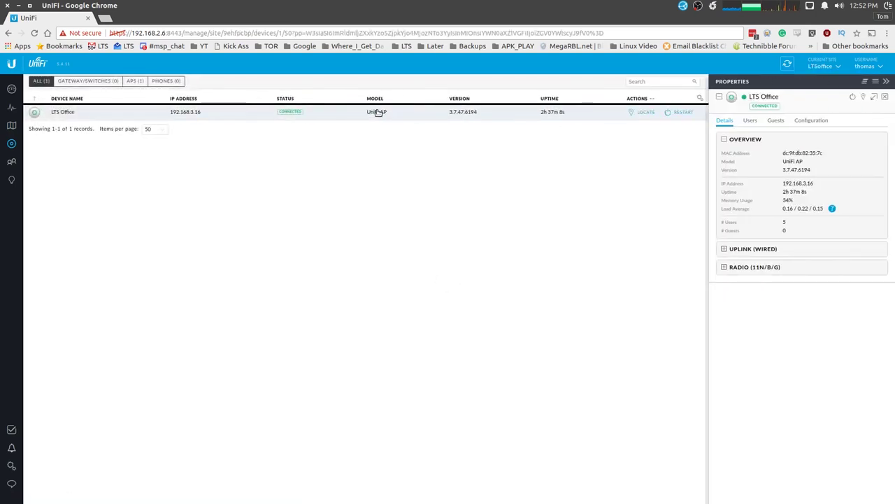
click(884, 96)
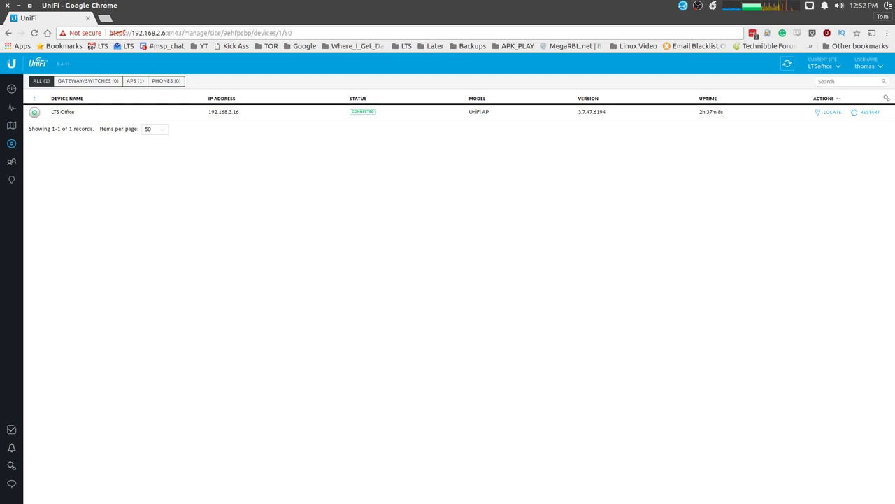
Open a terminal over the controller page and display the computer's network configuration with ifconfig
key(ctrl+alt+t)
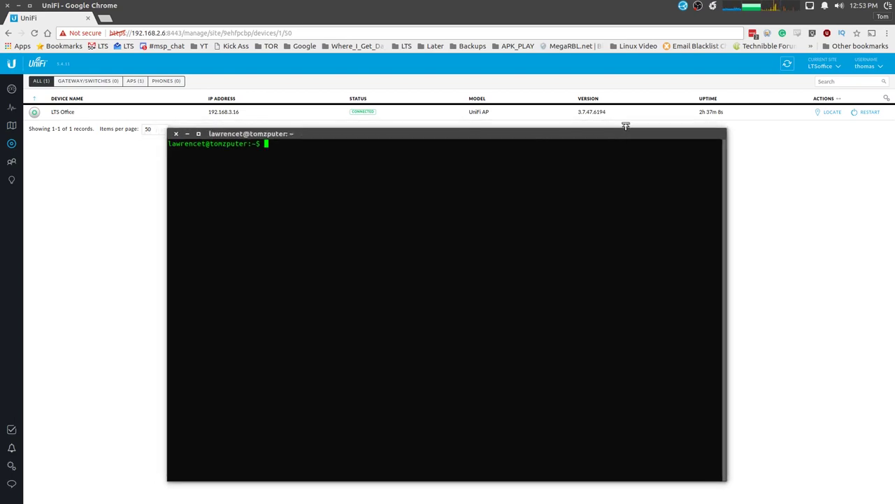
drag(672, 133, 694, 126)
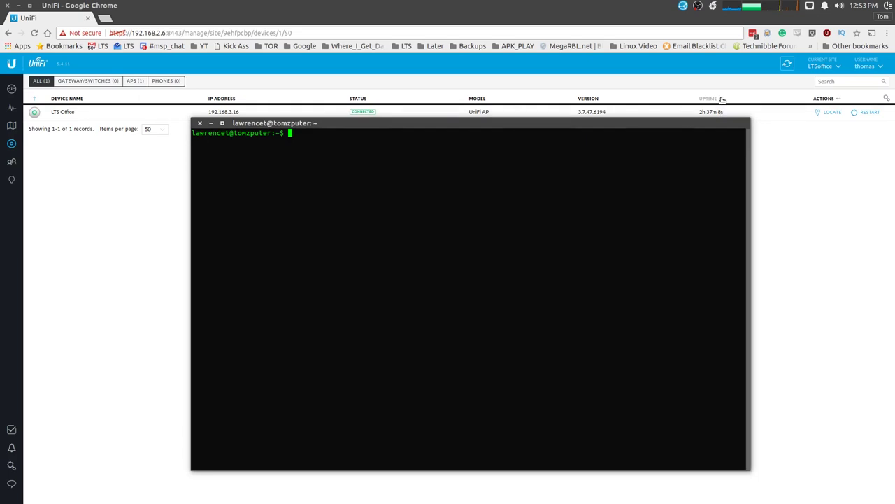
text(ifconfig)
key(Return)
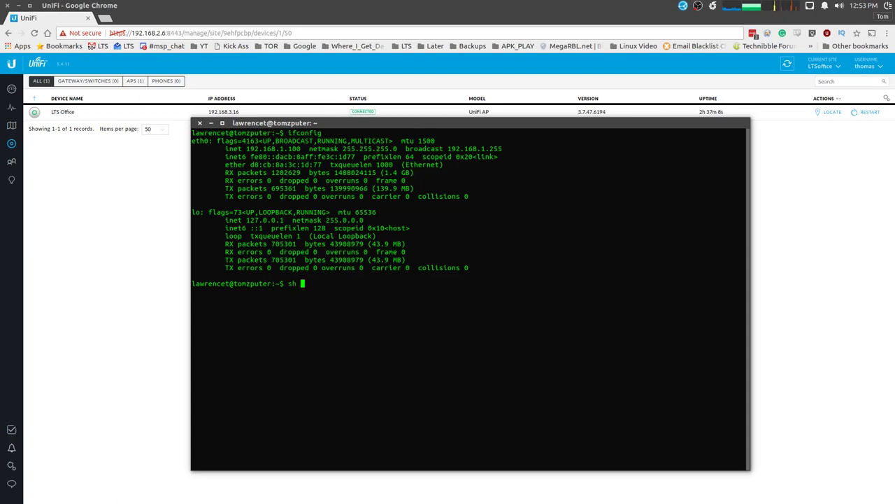
Log in to the access point at 192.168.1.102 over SSH as ubnt, entering the account password
text(ssh ubnt@192.168.1.102)
key(ctrl+a)
key(ctrl+e)
key(alt+b)
key(alt+b)
key(alt+b)
key(ctrl+e)
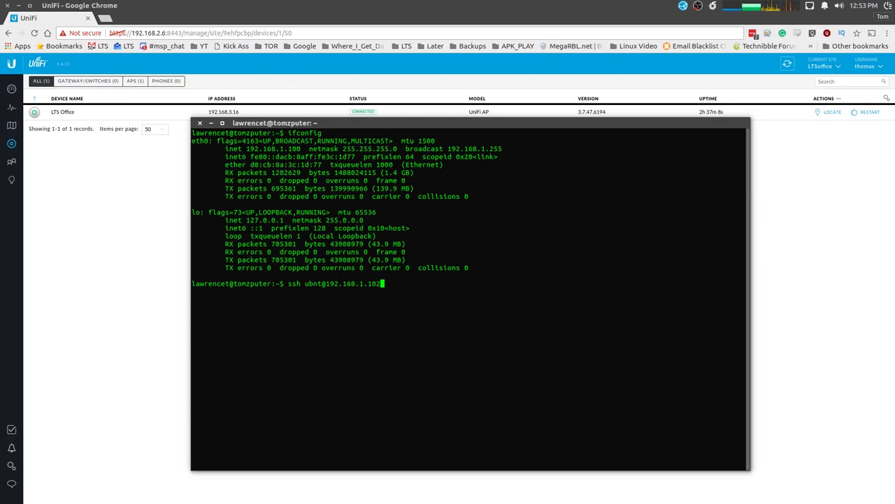
key(Return)
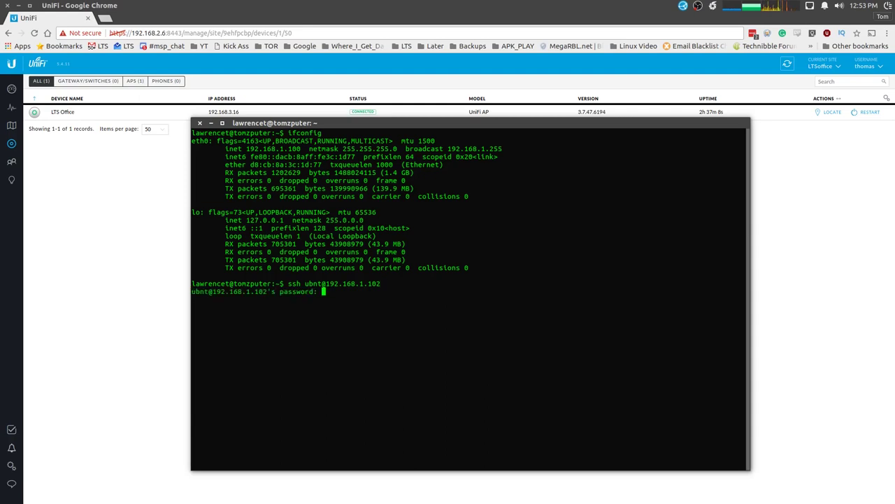
key(Return)
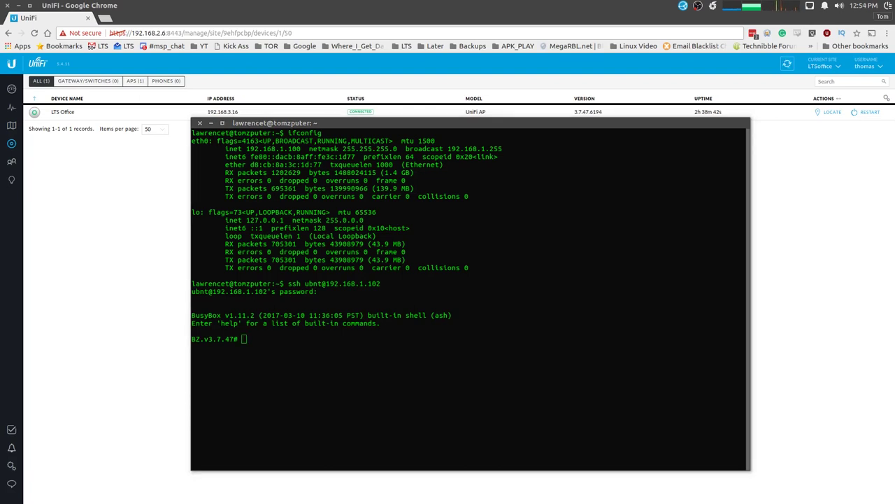
Test the access point's network connectivity from its SSH session by pinging lawrecensystems.com and google.com, stopping each ping after a few replies
click(300, 365)
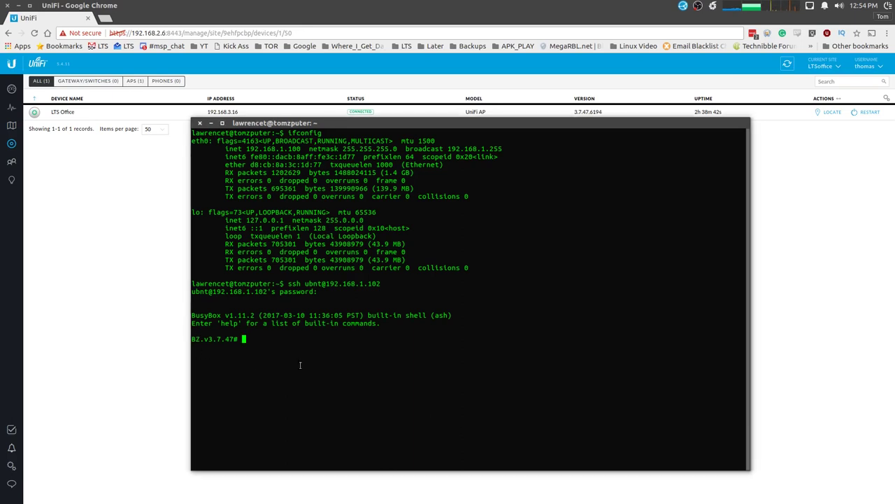
text(ping lawrecensystems.com)
key(Return)
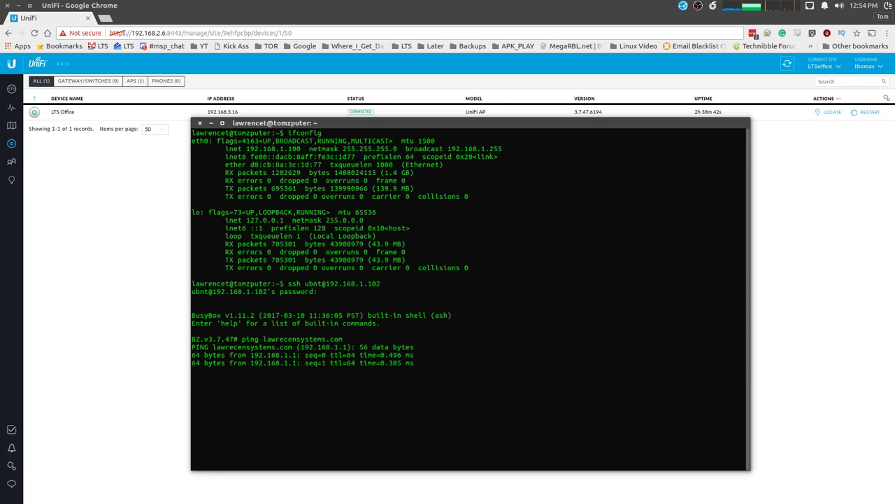
key(ctrl+c)
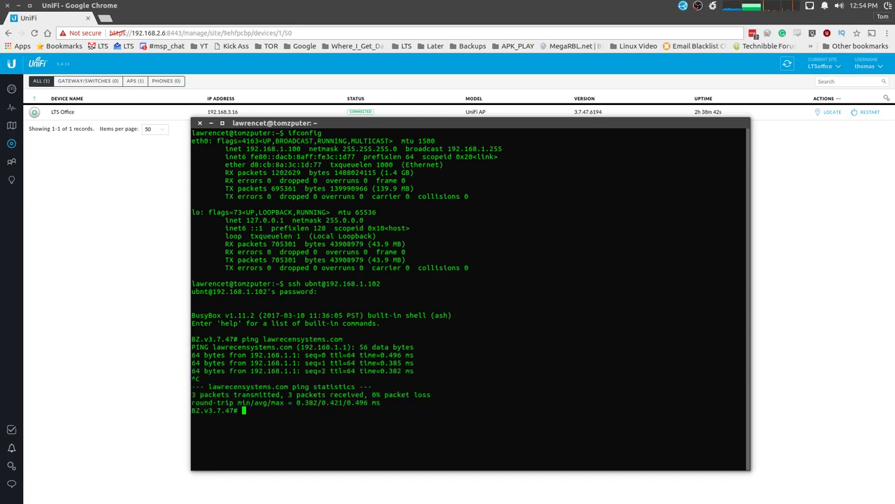
text(ping google.com)
key(Return)
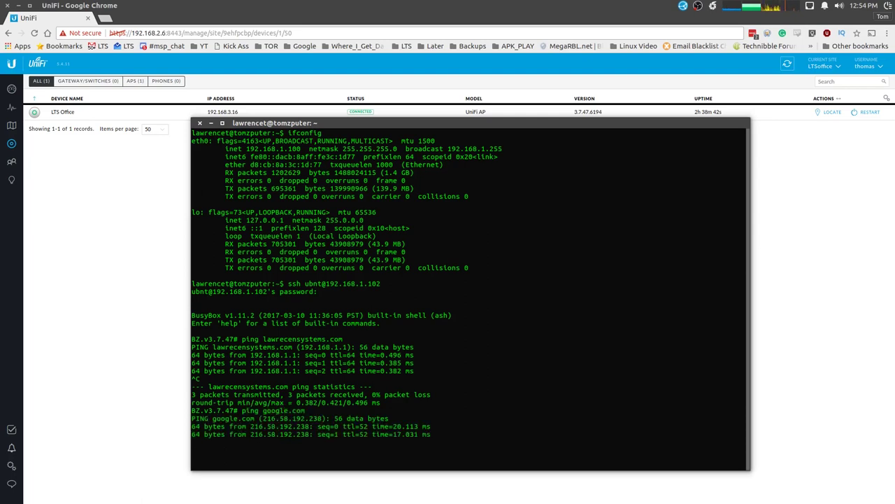
key(ctrl+c)
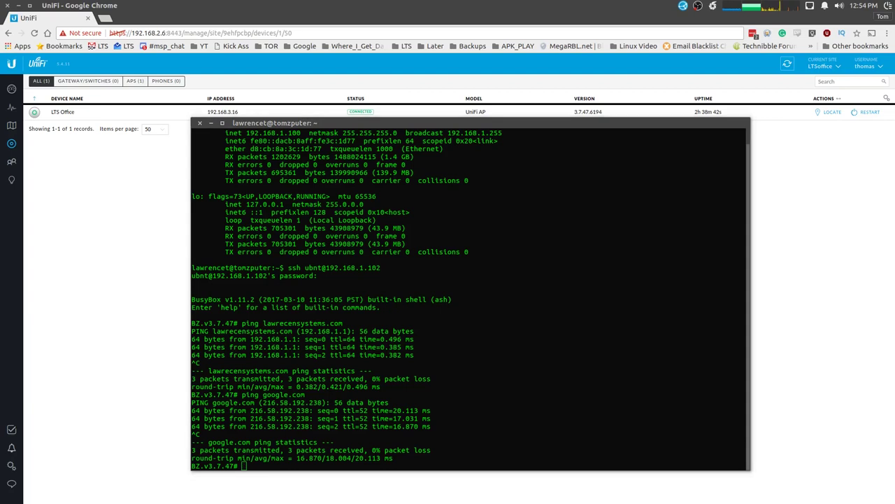
drag(659, 123, 652, 94)
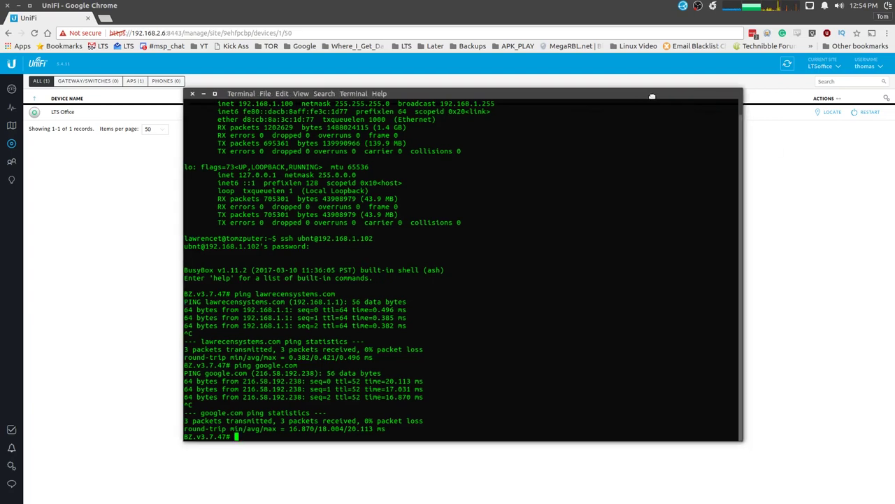
right_click(571, 323)
click(577, 339)
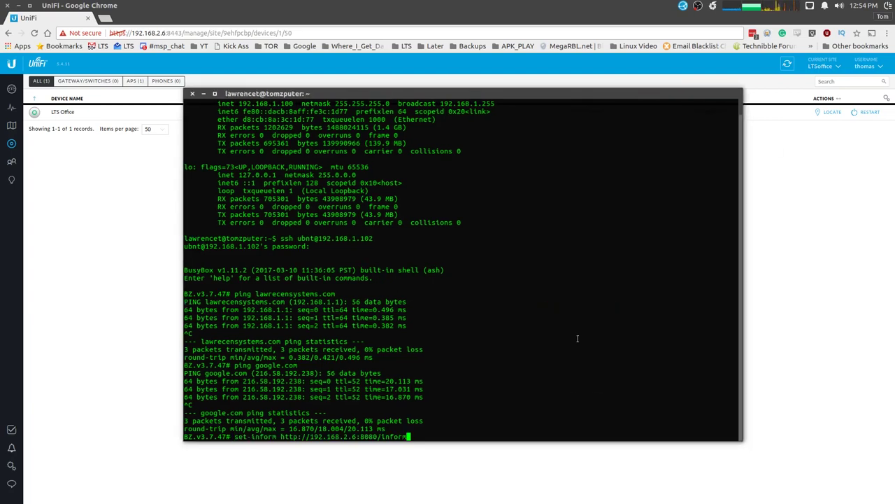
key(Return)
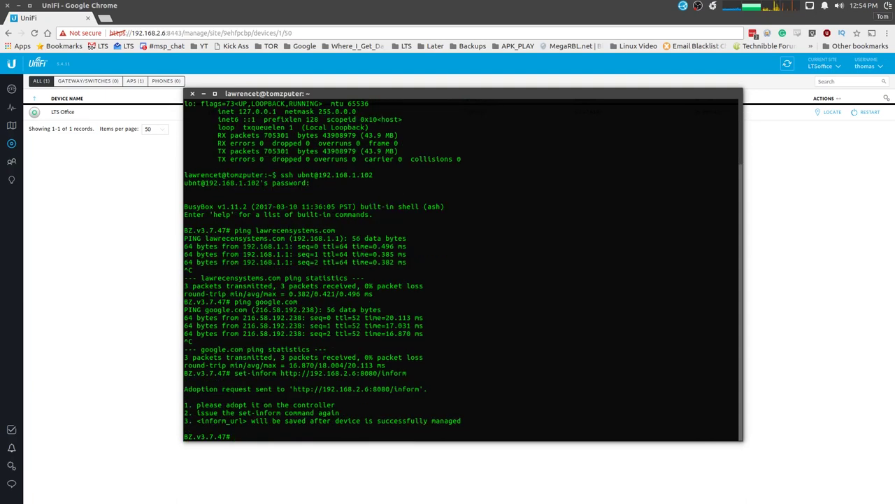
Return to the UniFi controller in Chrome and adopt the pending access point at 192.168.1.102 into the TestOffice site
click(73, 236)
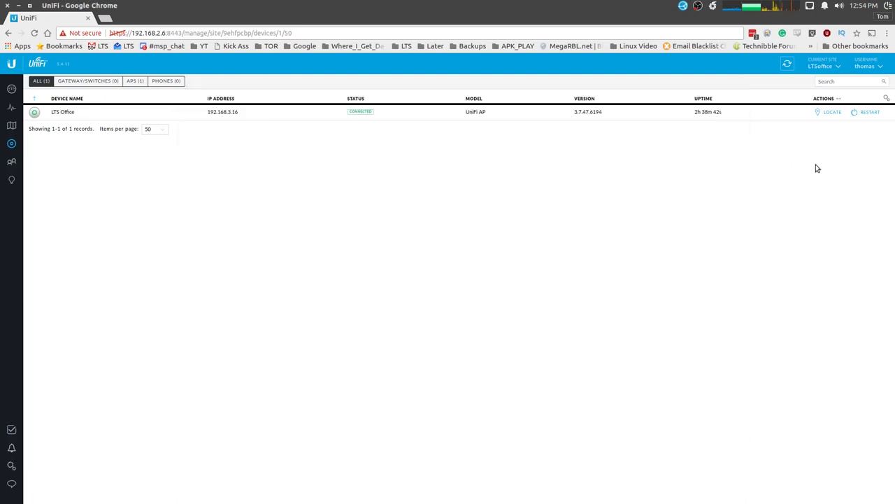
click(788, 65)
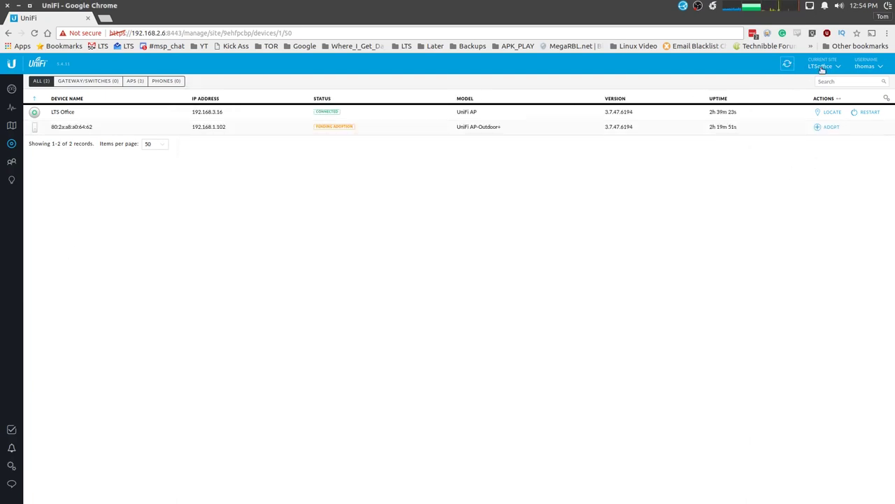
click(822, 66)
click(791, 103)
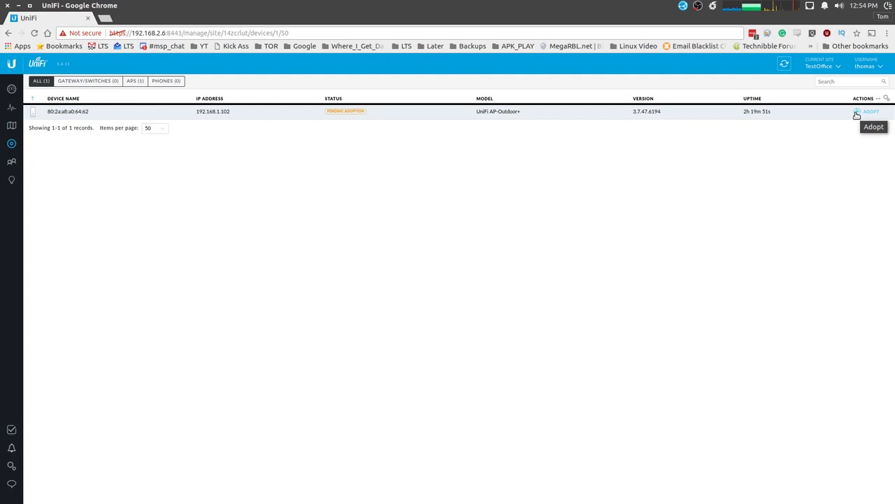
click(857, 113)
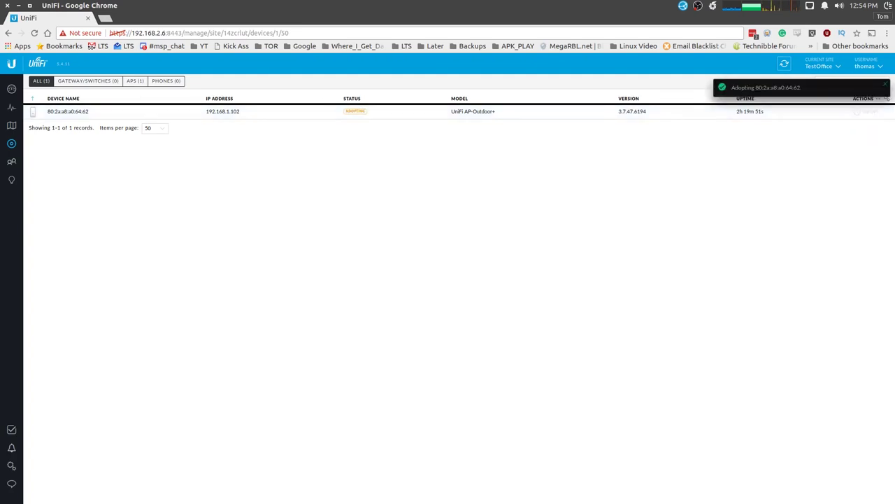
key(alt+Tab)
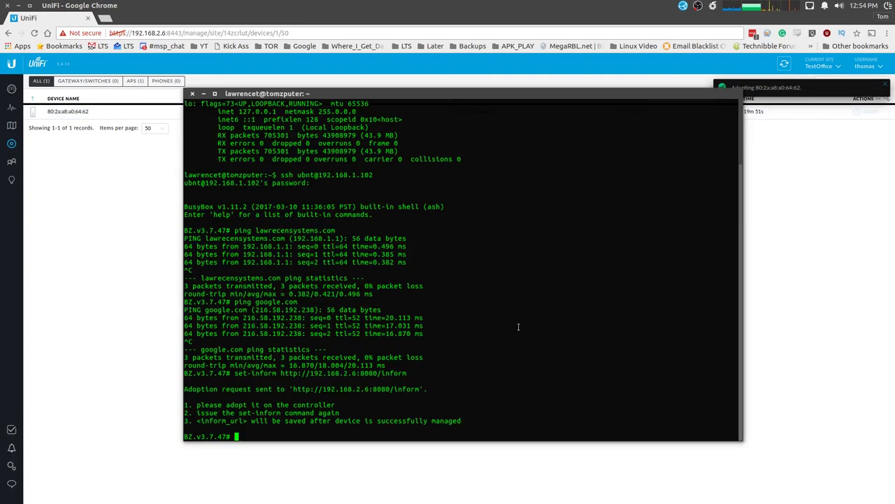
key(Up)
key(Return)
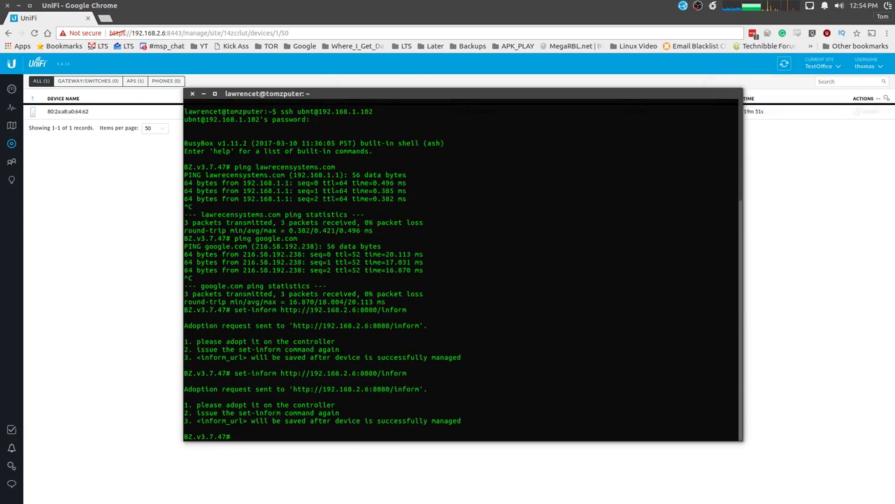
Uncover the TestOffice device list behind the terminal to check the access point's adoption status, and hide the terminal
drag(610, 94, 616, 120)
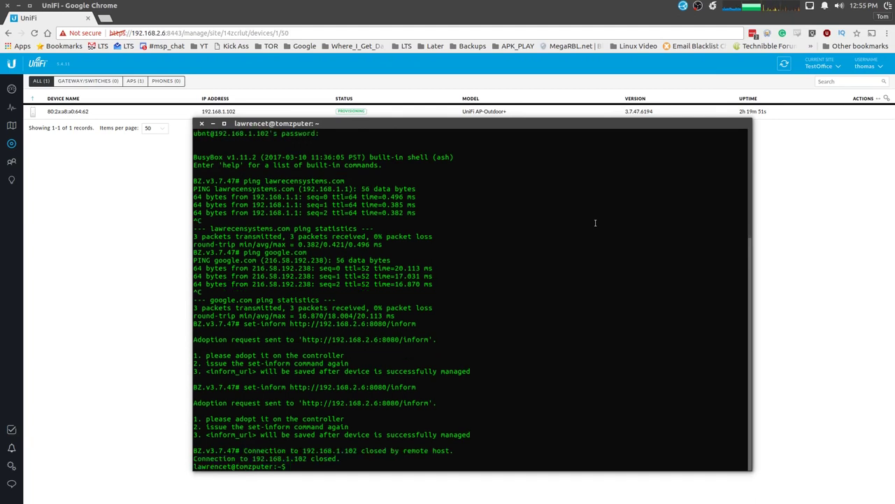
key(Up)
key(Down)
drag(532, 121, 537, 151)
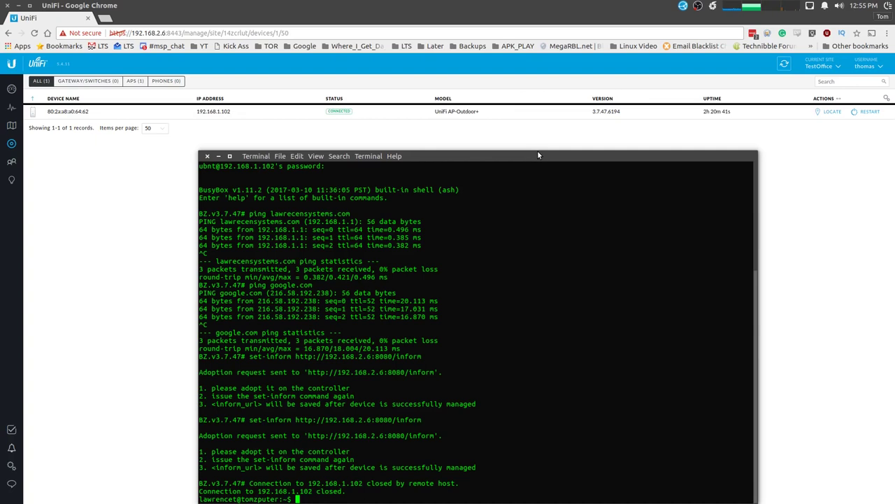
drag(531, 150, 505, 130)
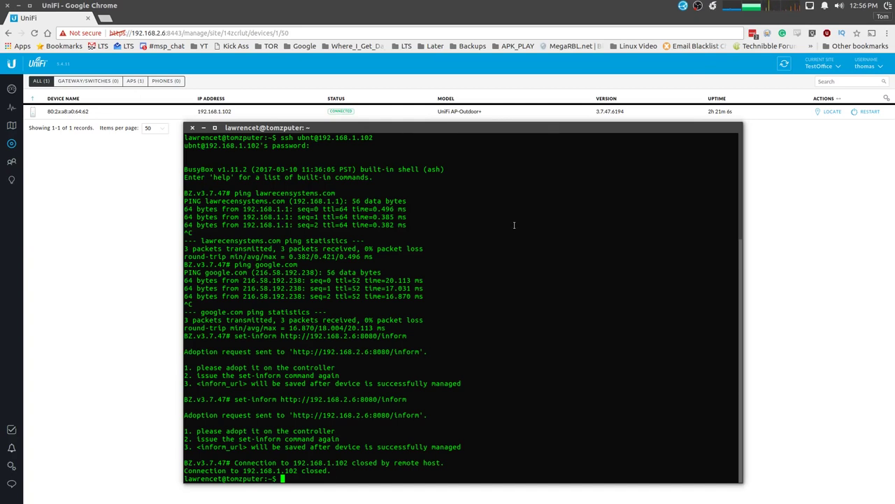
drag(567, 130, 570, 117)
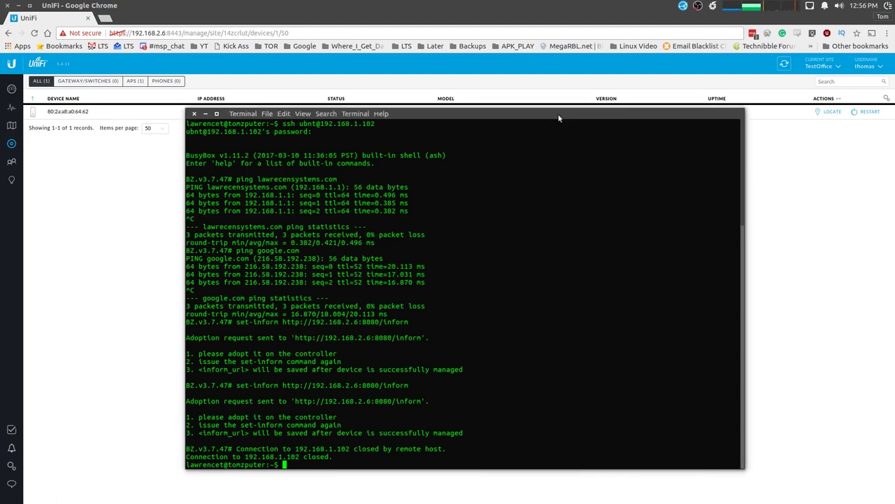
drag(558, 115, 561, 149)
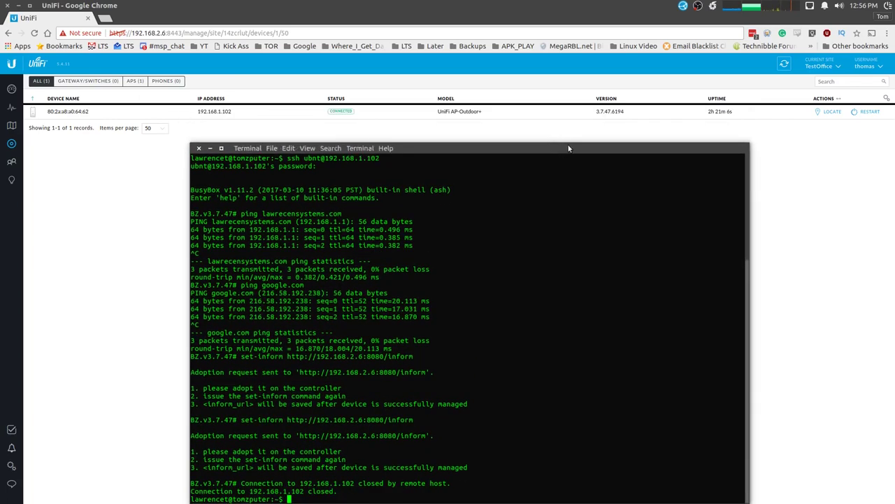
drag(568, 147, 573, 145)
key(super+h)
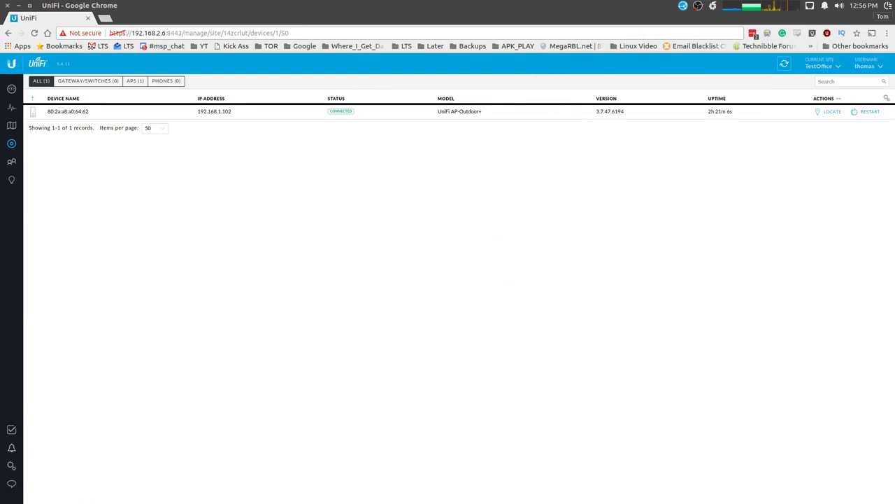
Open the adopted access point's Manage Device configuration and examine the options for moving it to another site
click(85, 114)
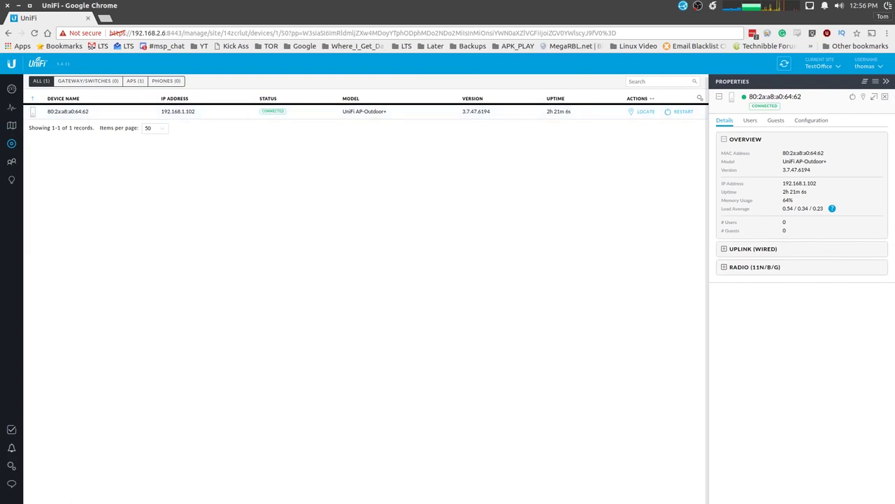
click(811, 122)
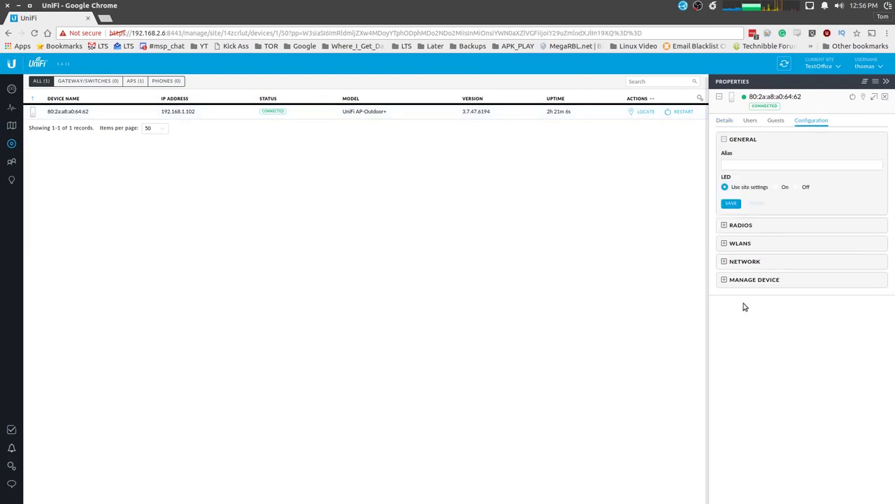
click(726, 280)
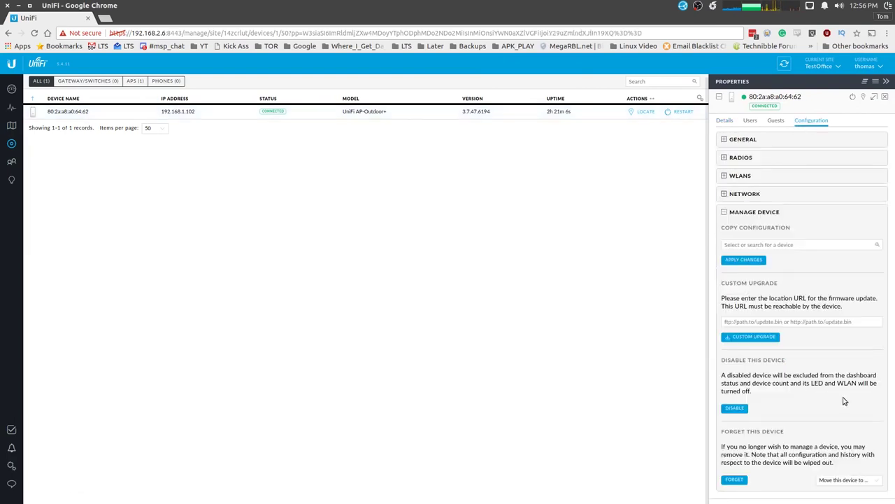
click(851, 480)
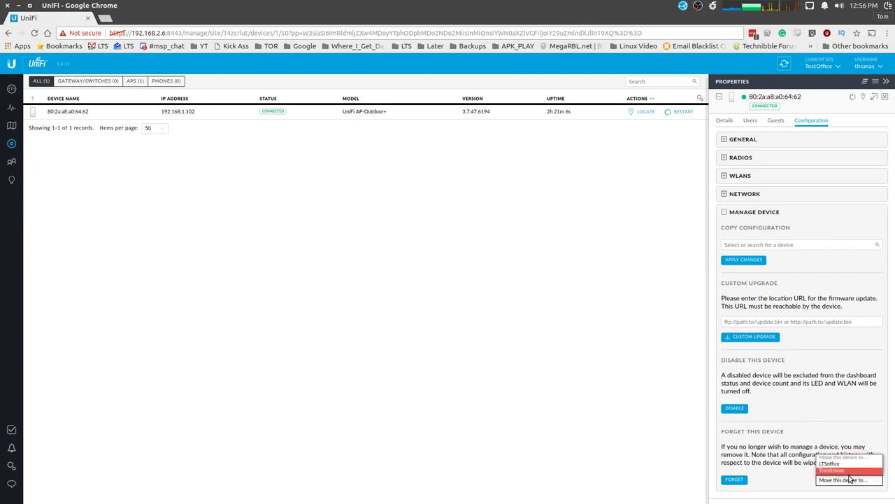
click(850, 481)
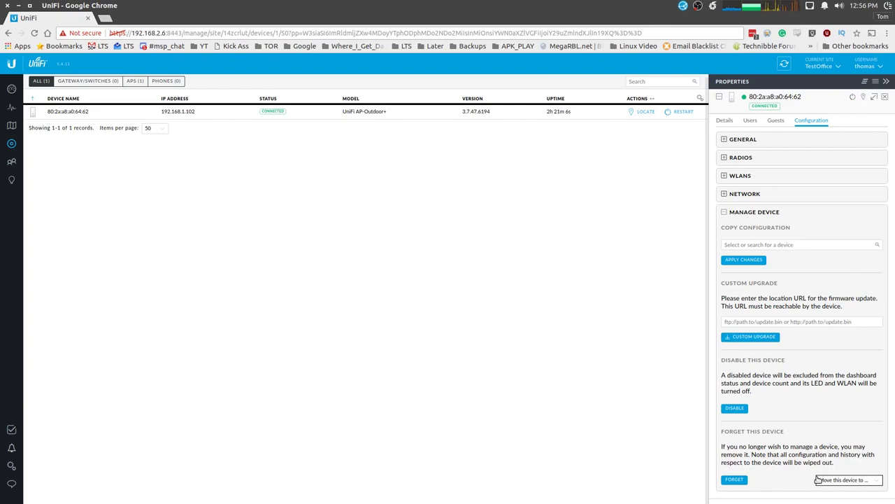
click(382, 112)
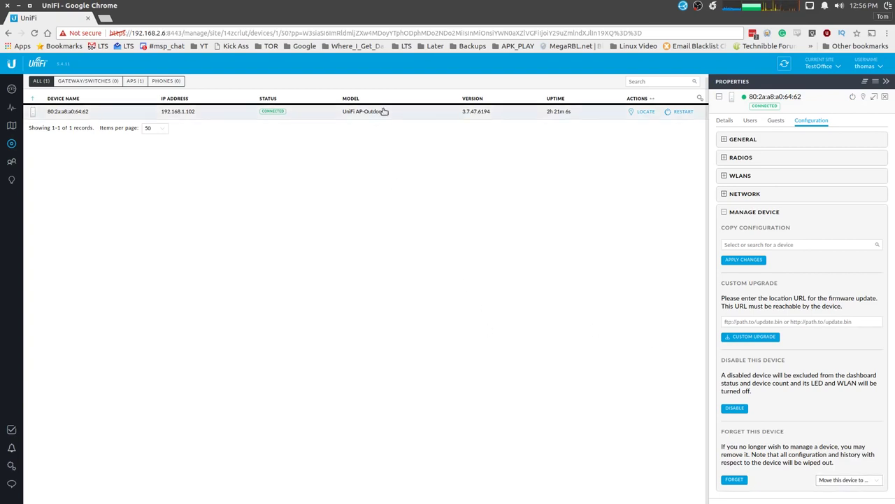
View the TestOffice site's dashboard and switch to the TomzHome site
click(12, 88)
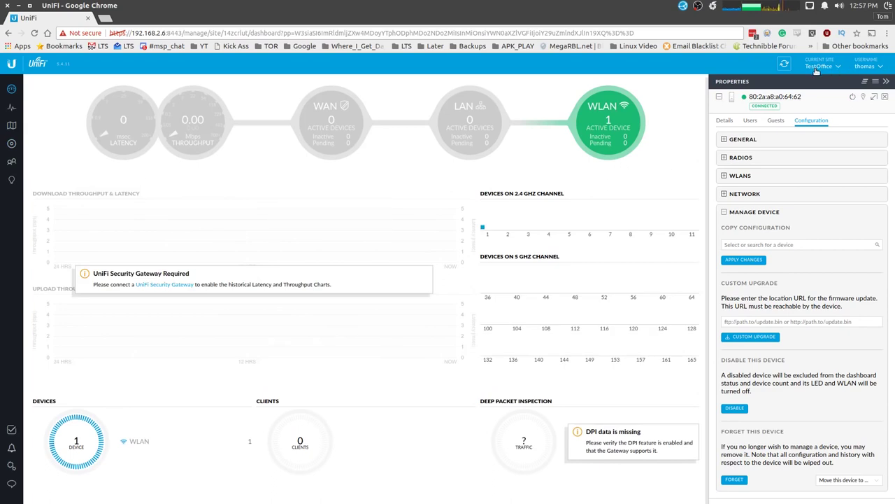
click(815, 69)
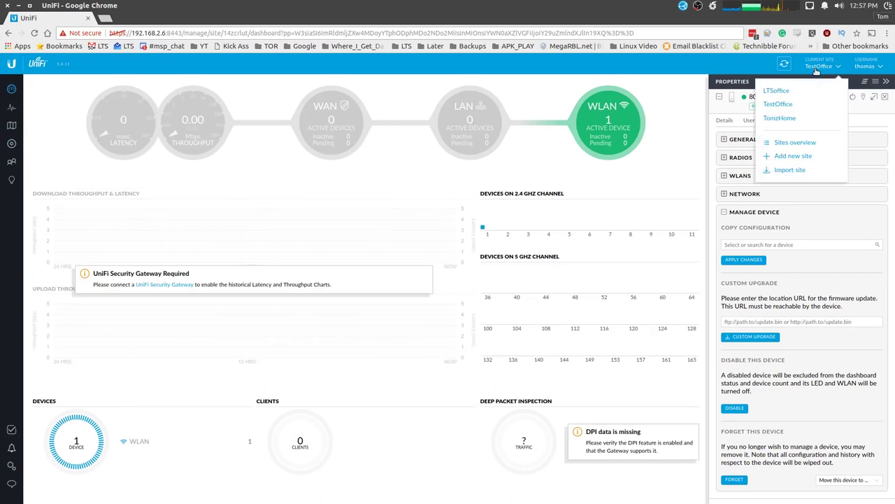
click(776, 119)
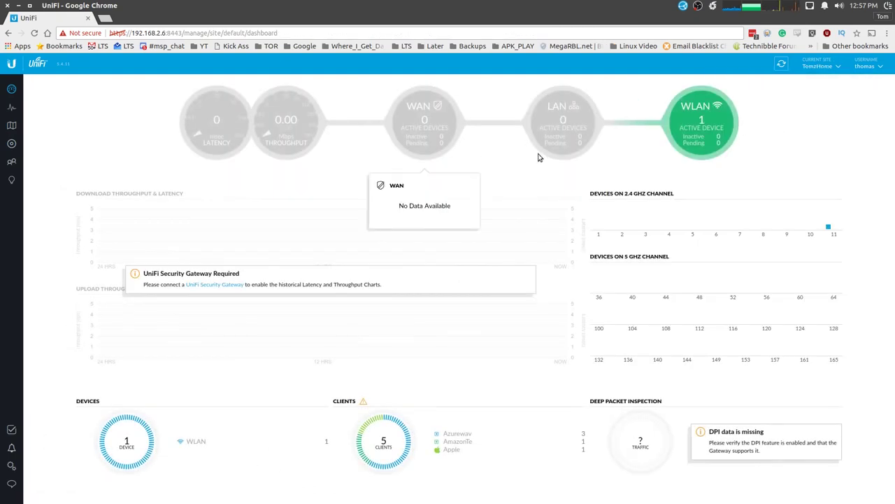
Open the TomzHome site's client list and examine the details of two Chromecasts, the Kindle and the iPhone
click(12, 162)
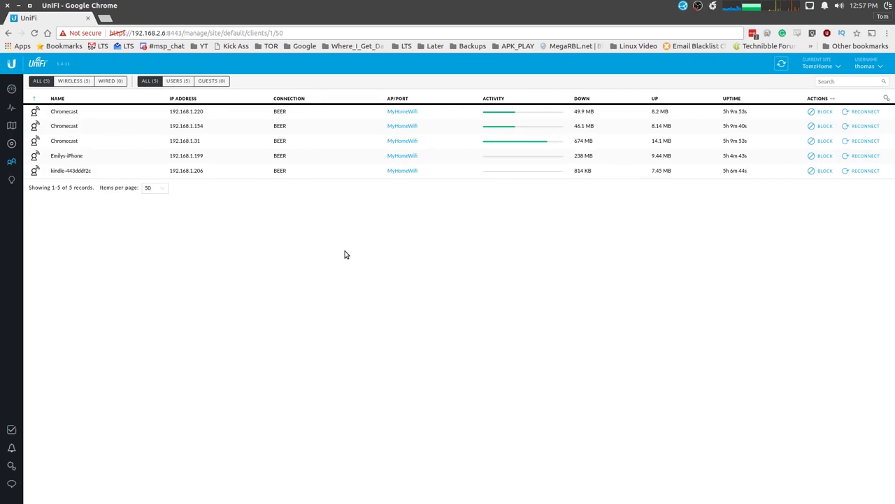
click(212, 143)
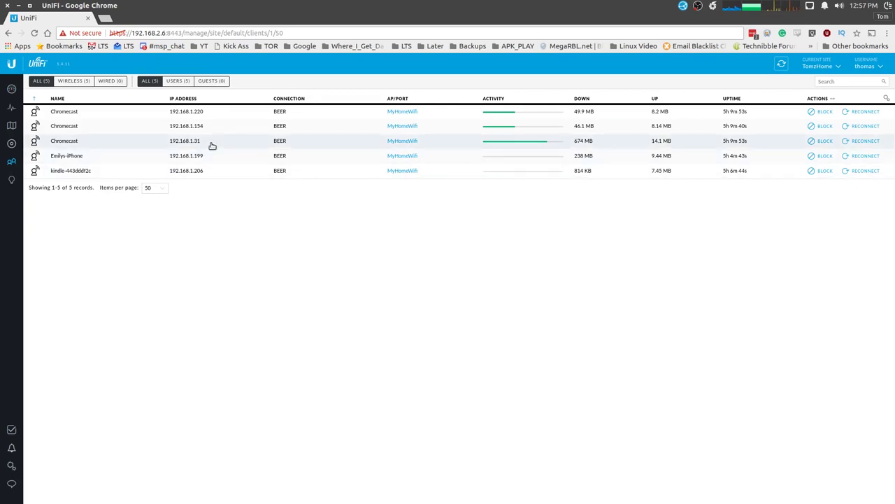
click(480, 126)
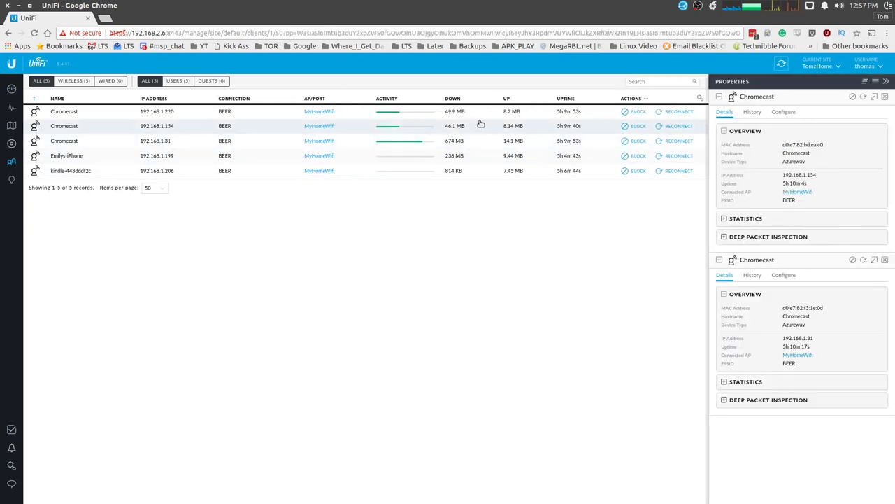
click(106, 170)
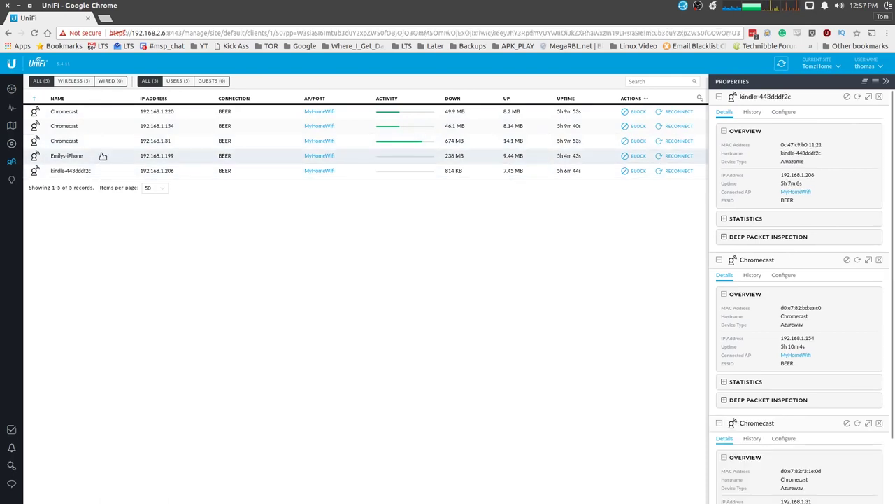
click(106, 155)
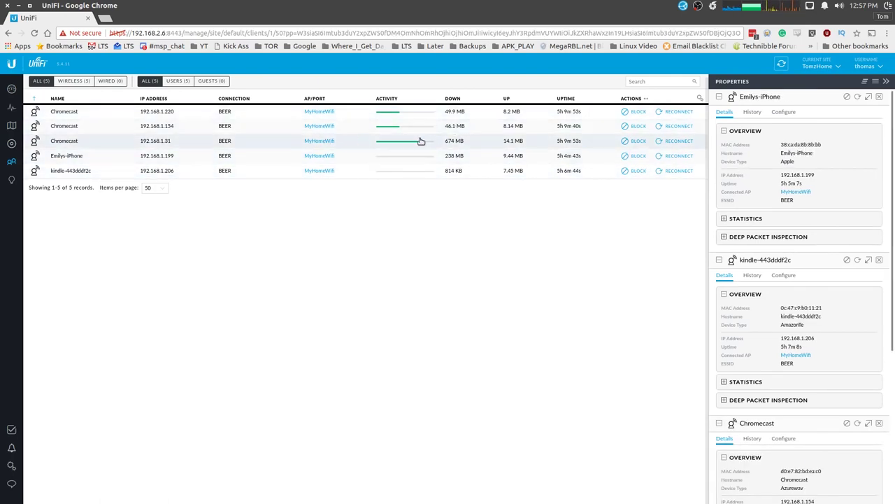
click(476, 147)
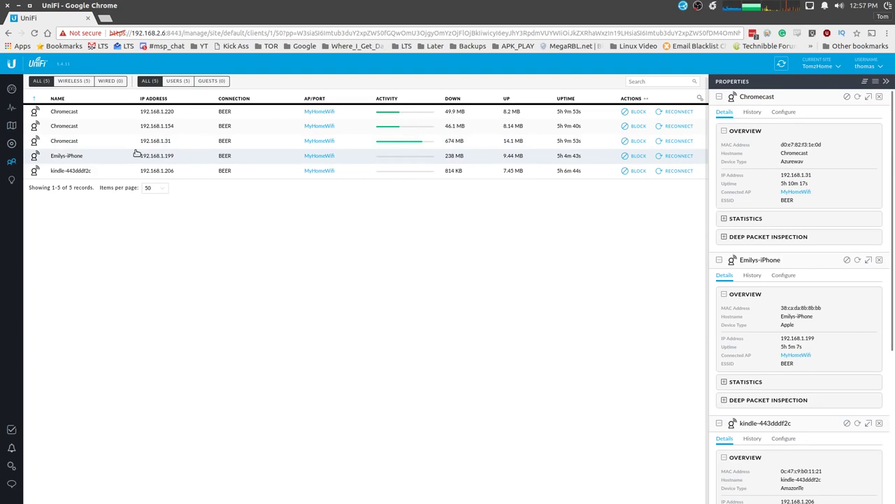
Switch to the LTSoffice site and examine the details of two Android clients, the HP-ProBook-4540s and the iPhone-5
click(822, 66)
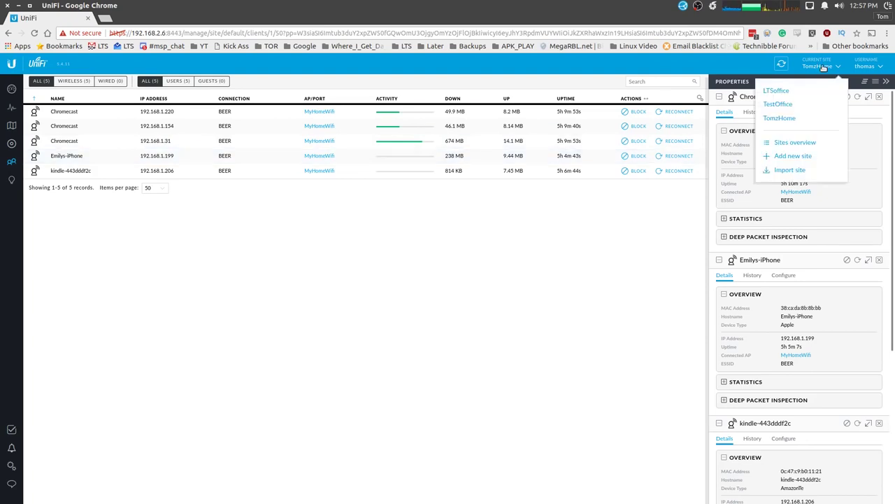
click(778, 93)
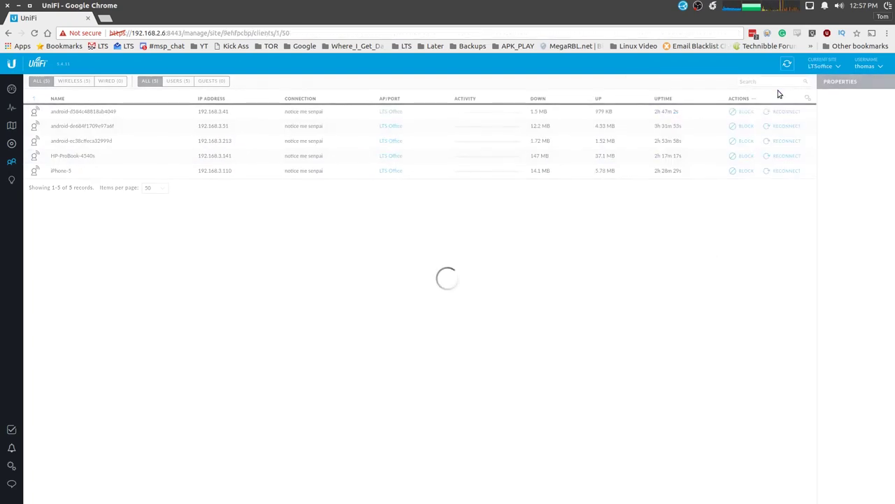
click(105, 112)
click(110, 126)
click(92, 160)
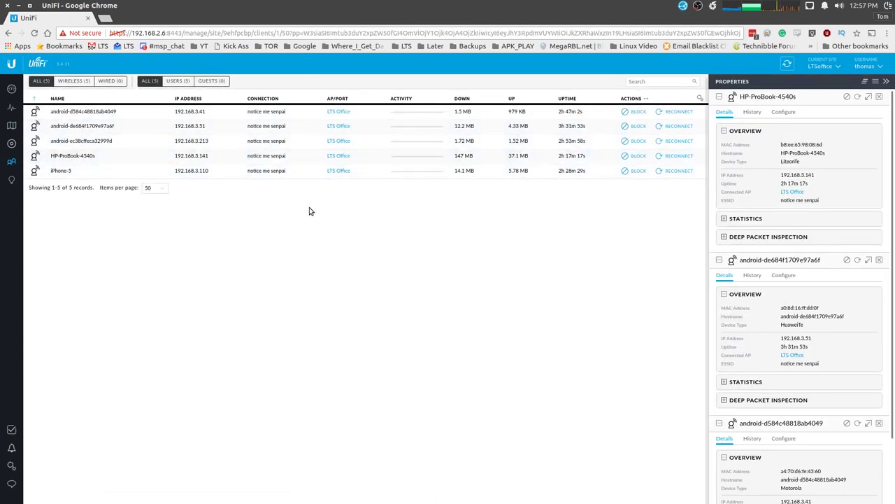
click(60, 172)
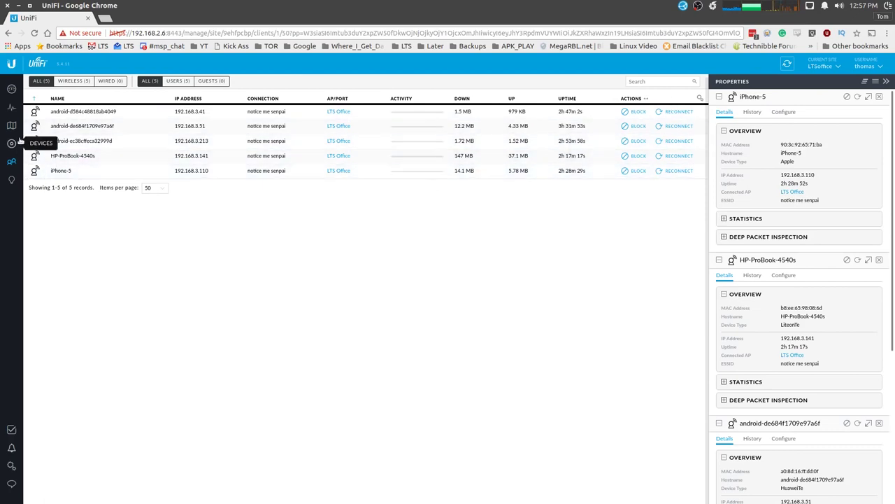
View the LTSoffice site's dashboard and client list, and switch to the TestOffice site
click(12, 91)
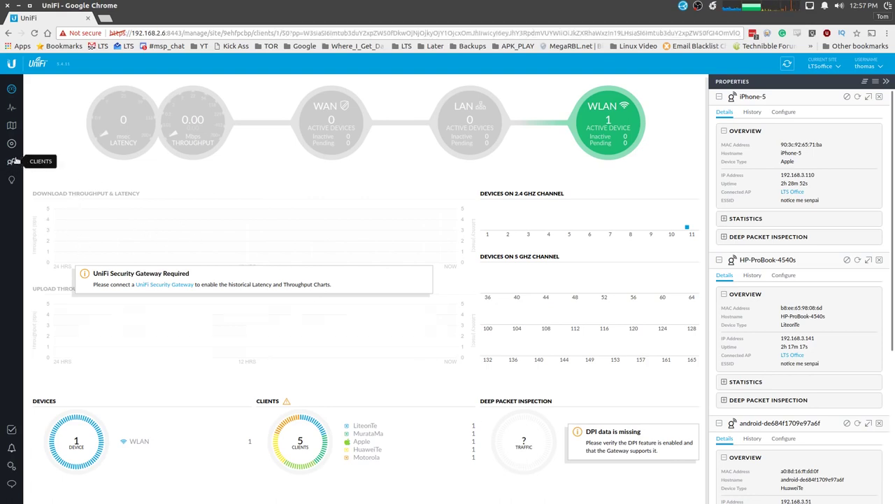
click(12, 162)
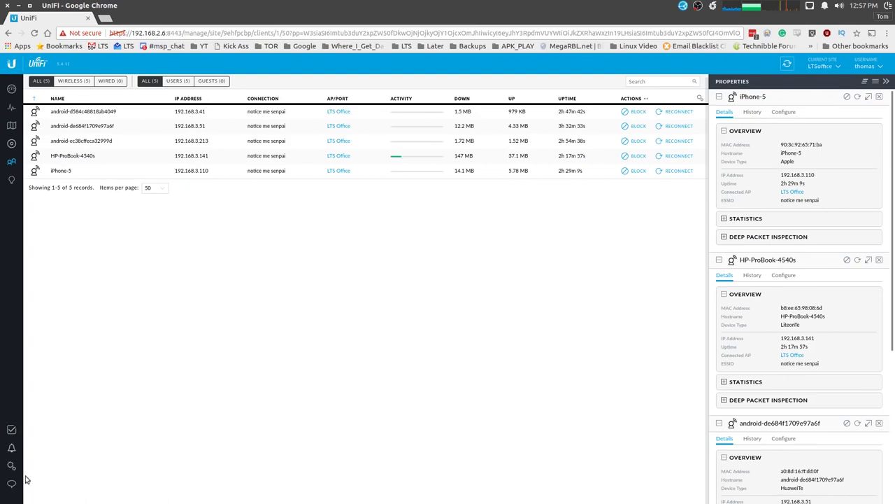
click(823, 67)
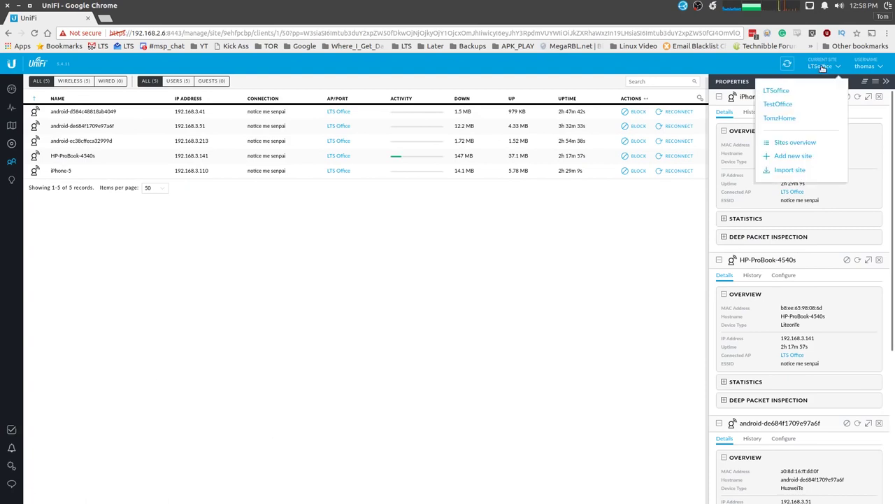
click(778, 104)
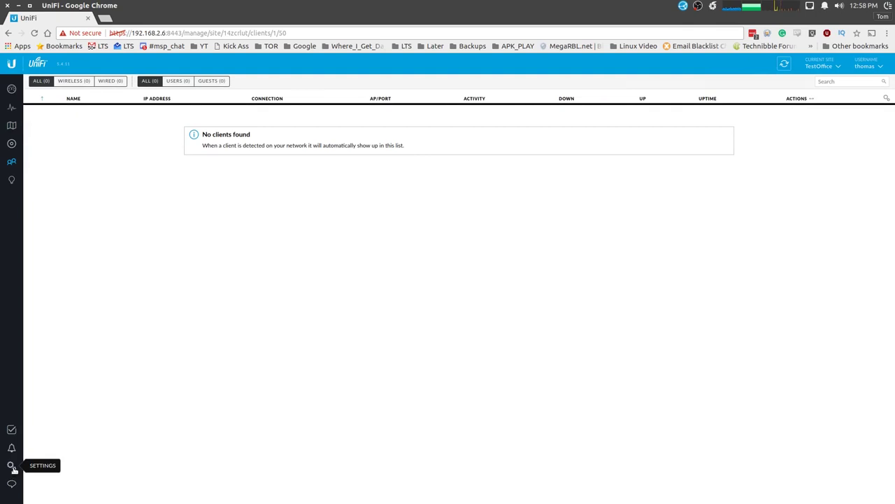
Compare the site settings of TestOffice, TomzHome and LTSoffice, and return to the TestOffice dashboard
click(12, 467)
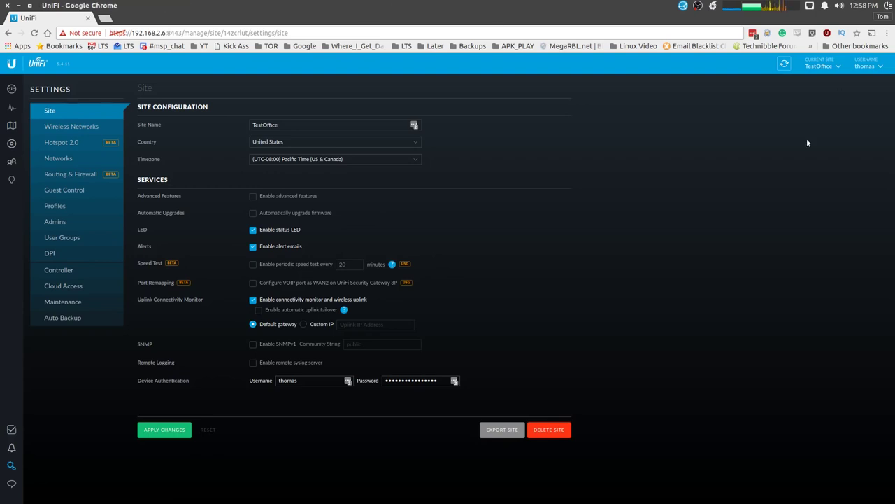
click(829, 67)
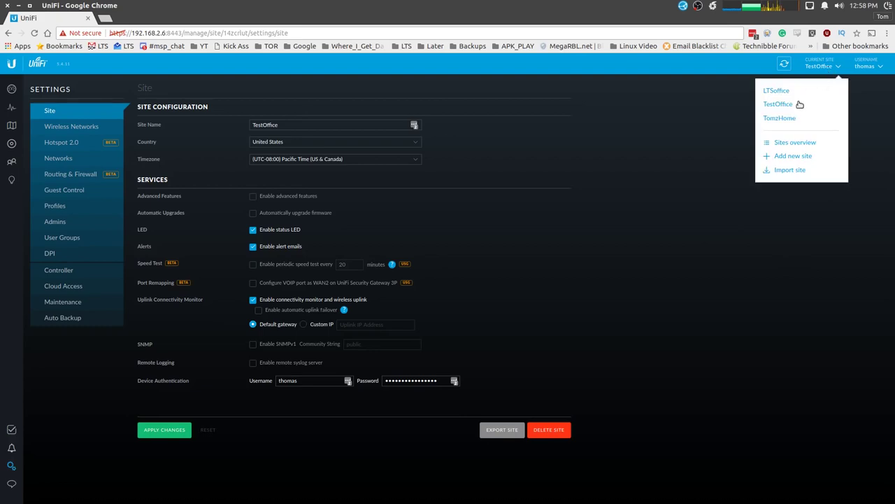
click(776, 118)
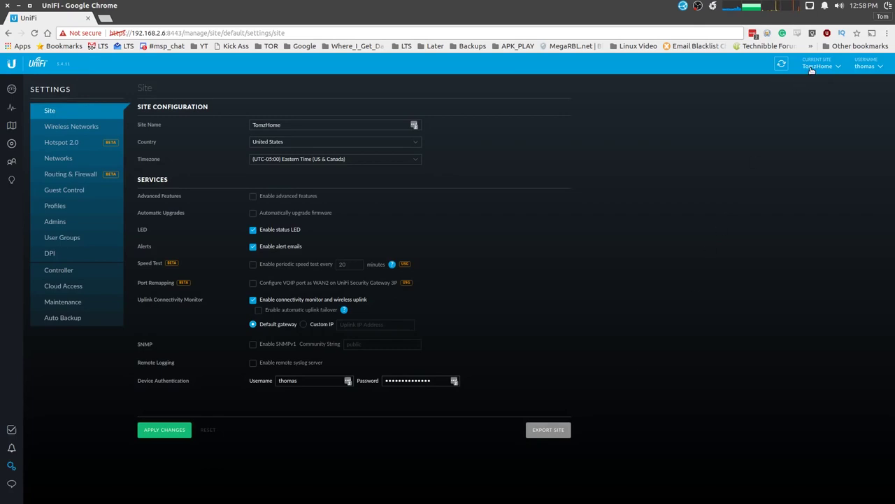
click(812, 70)
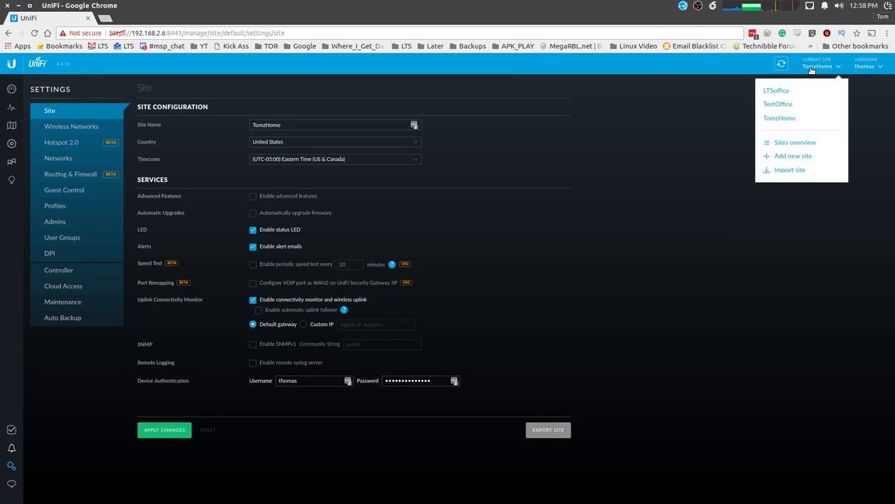
click(777, 91)
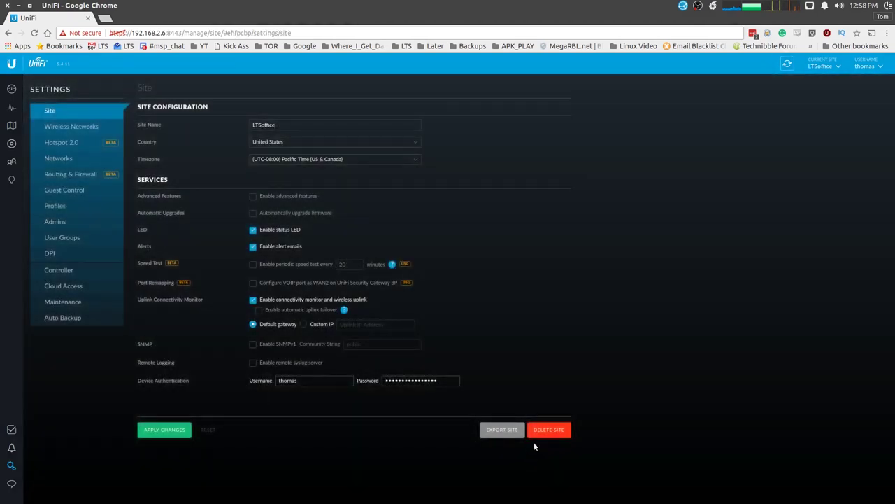
click(815, 68)
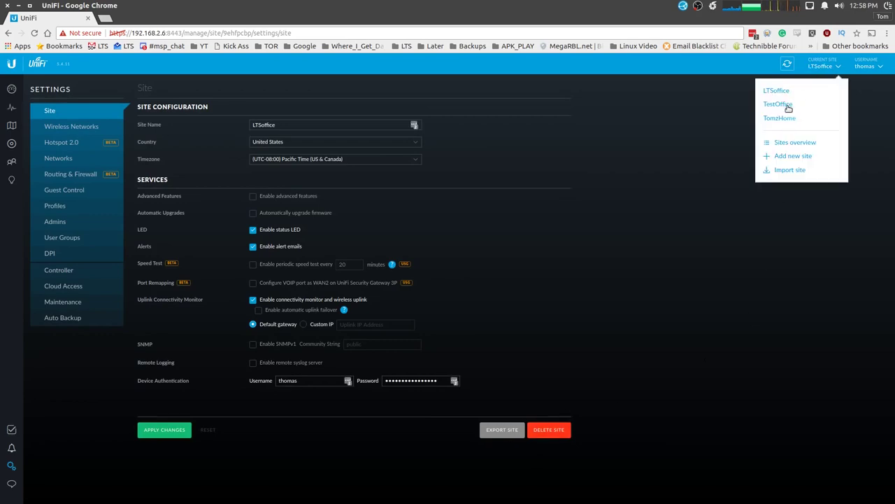
click(778, 104)
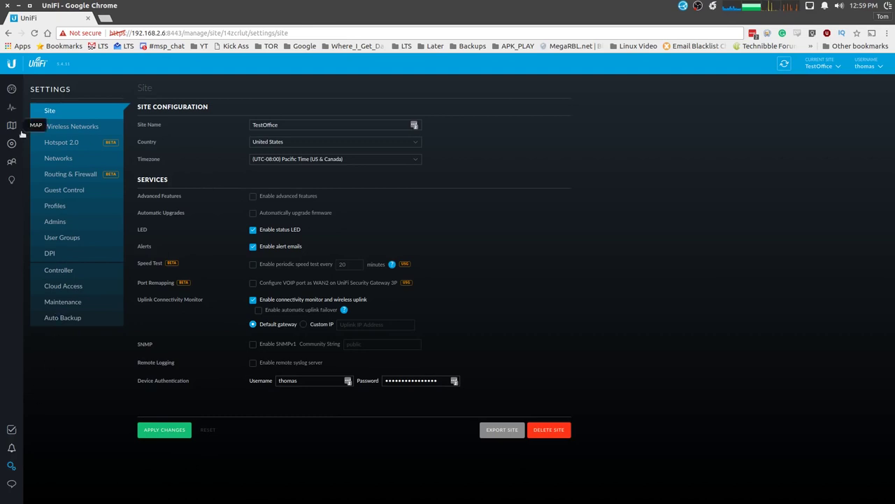
click(11, 88)
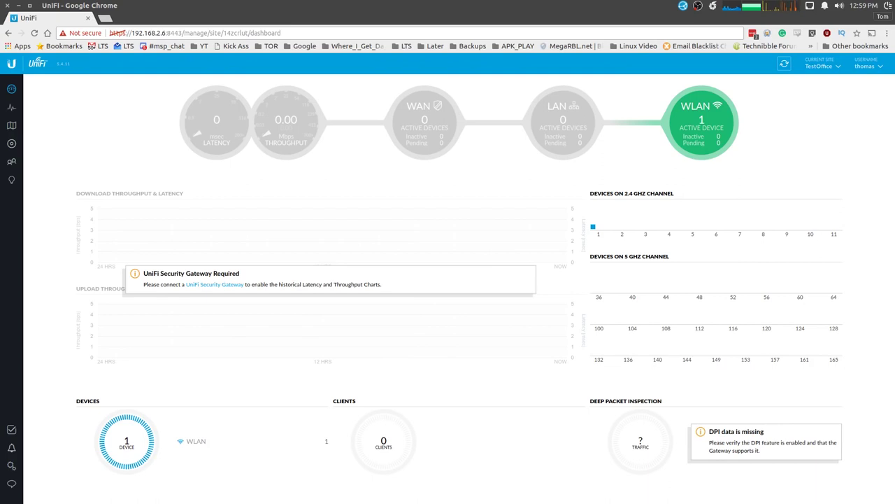
key(alt+Tab)
click(347, 206)
click(346, 205)
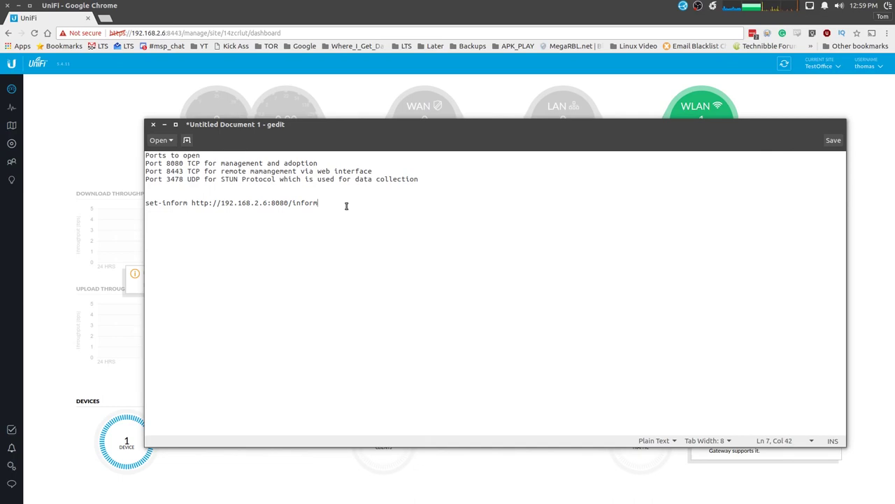
key(ctrl+shift+Left)
key(Home)
key(shift+End)
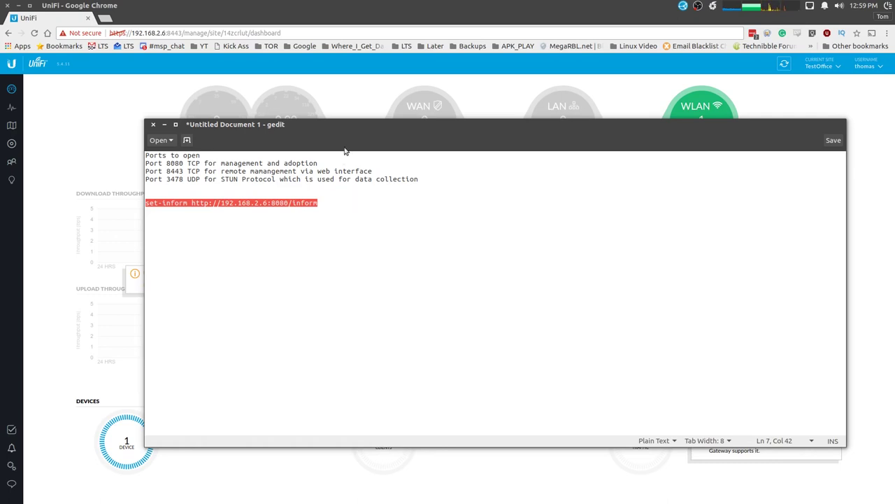
mouse_move(448, 132)
key(alt+Tab)
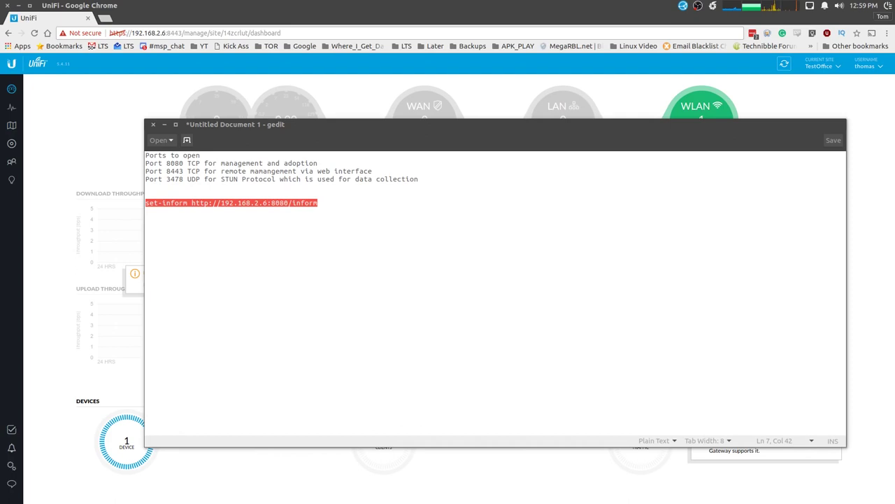
mouse_move(476, 120)
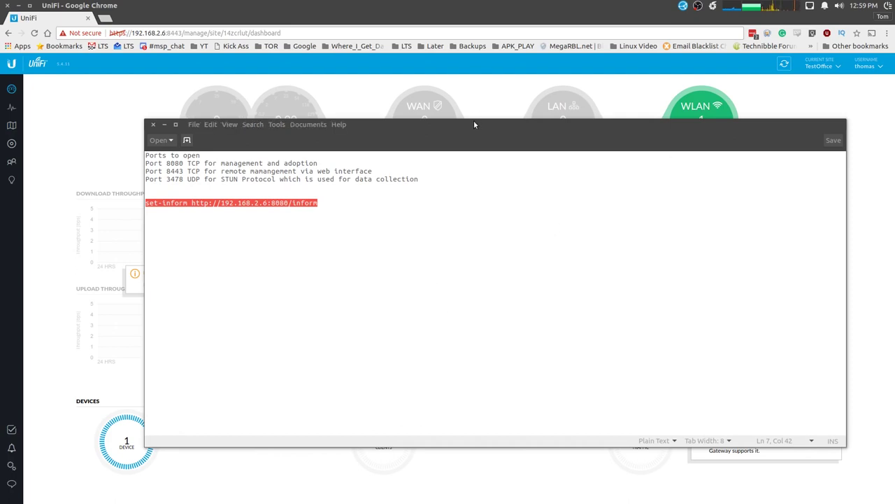
drag(471, 122, 401, 96)
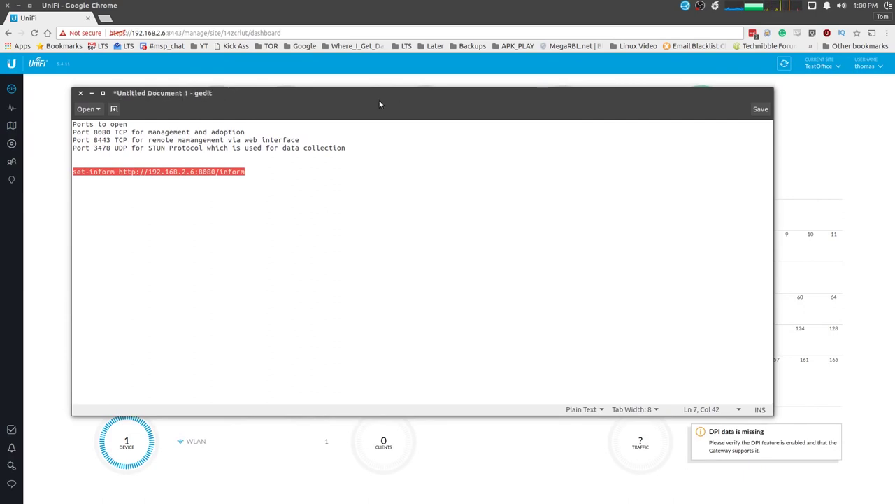
Return to the UniFi controller and review TestOffice's device list, dashboard and known-clients insights, ending on the dashboard
click(13, 162)
click(11, 142)
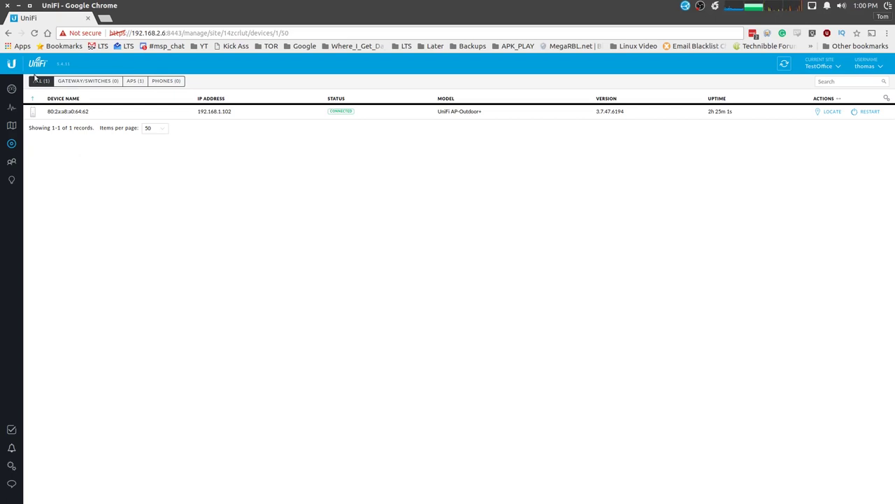
click(11, 88)
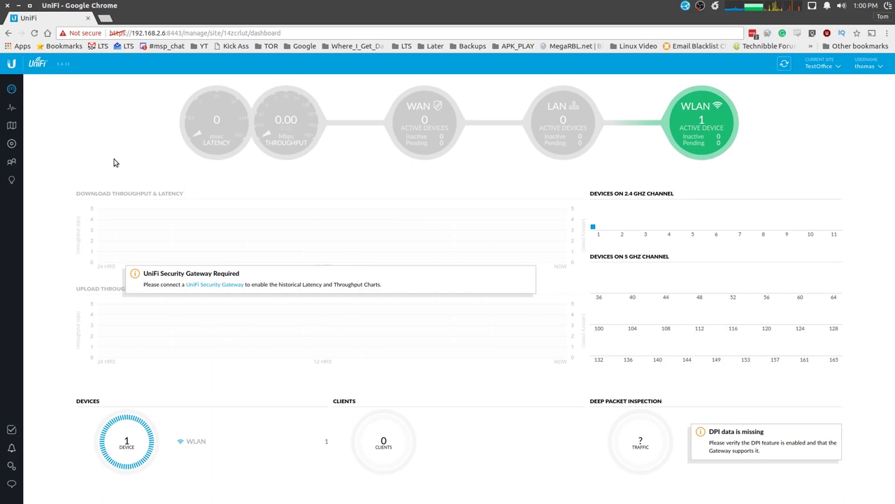
mouse_move(546, 139)
click(12, 180)
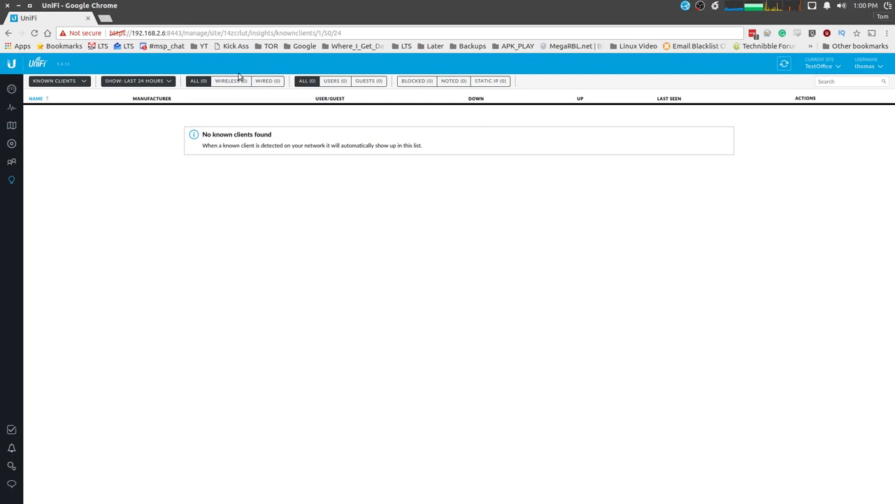
click(11, 88)
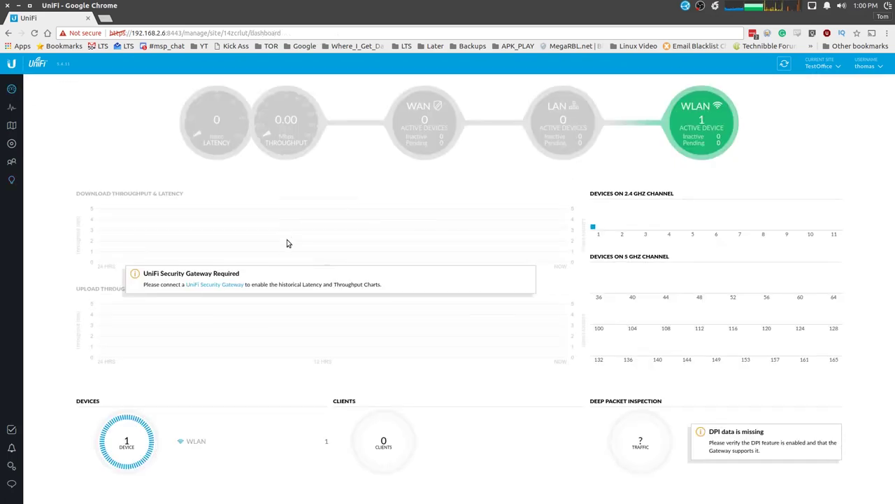
Check the list of available sites, and review TestOffice's devices, statistics overview and dashboard, ending on the device list
click(824, 65)
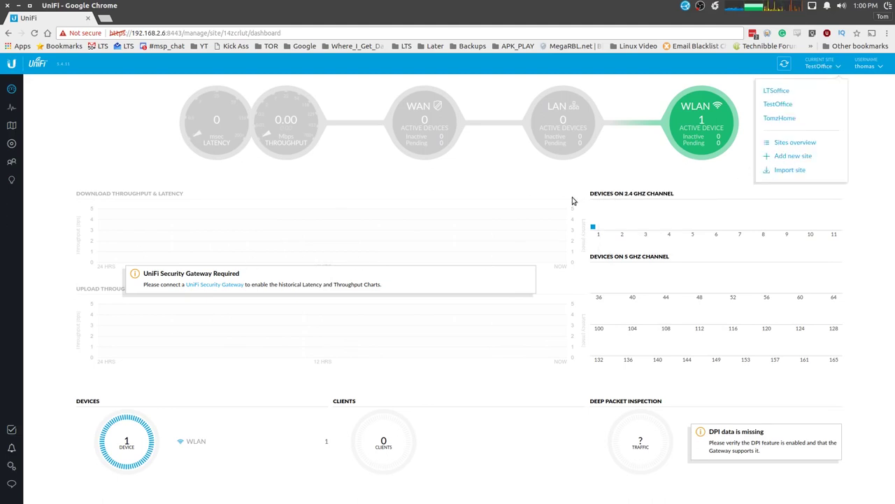
mouse_move(714, 120)
click(12, 143)
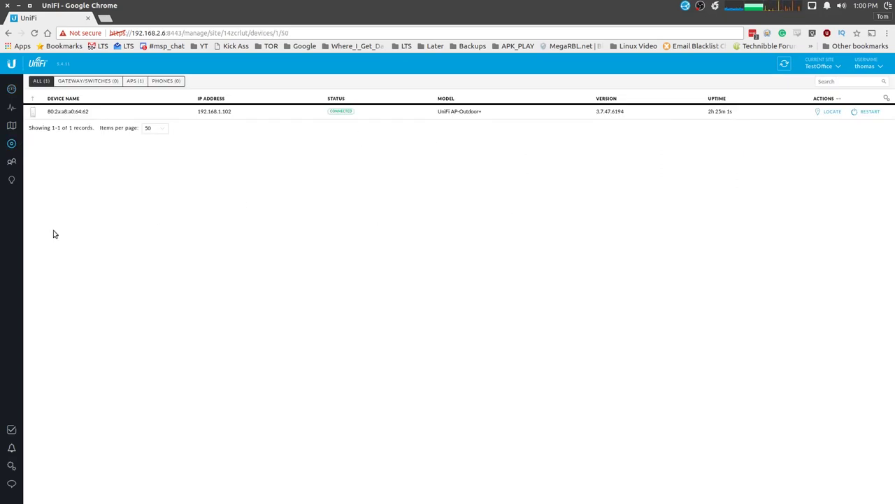
click(12, 107)
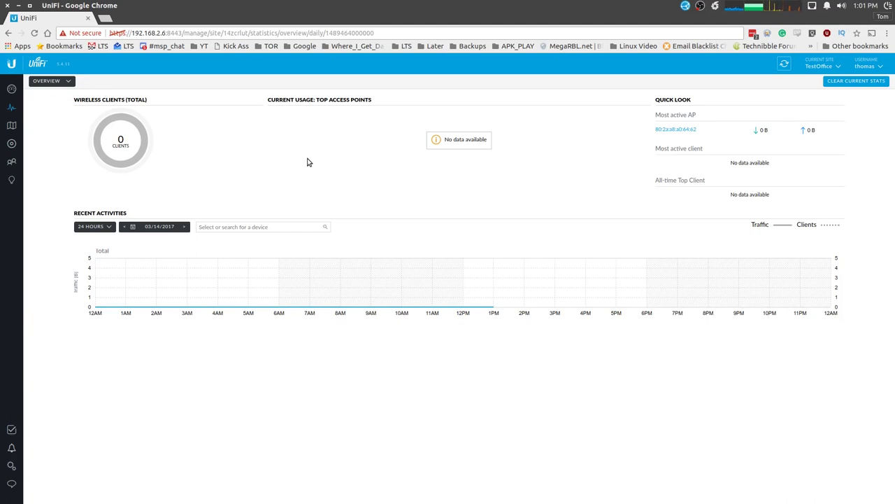
click(12, 89)
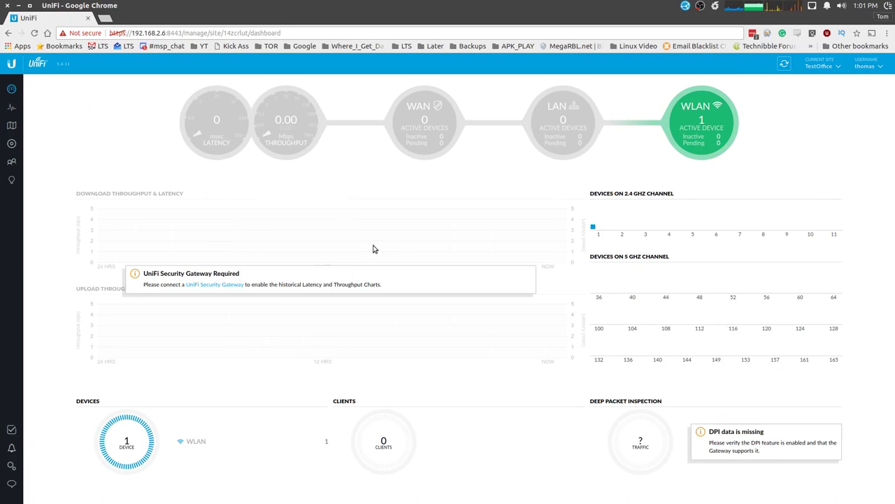
click(11, 143)
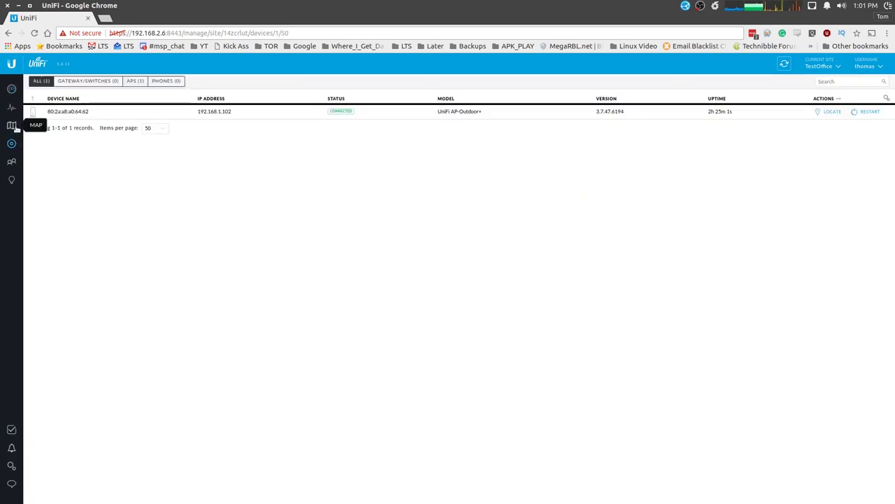